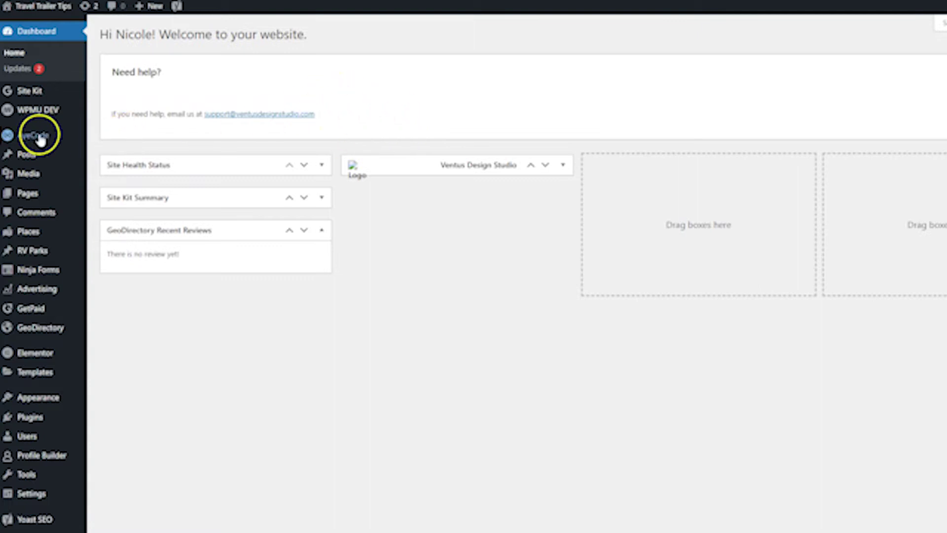
Go to GeoDirectory Extensions and find the Advertising add-on card marked Active.
mouse_move(54, 335)
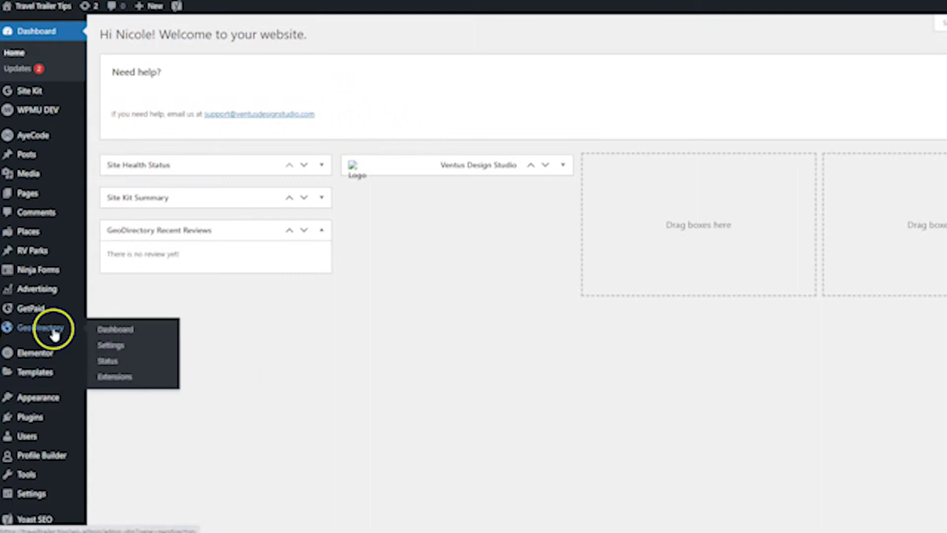
left_click(147, 382)
scroll(381, 295, "down", 10)
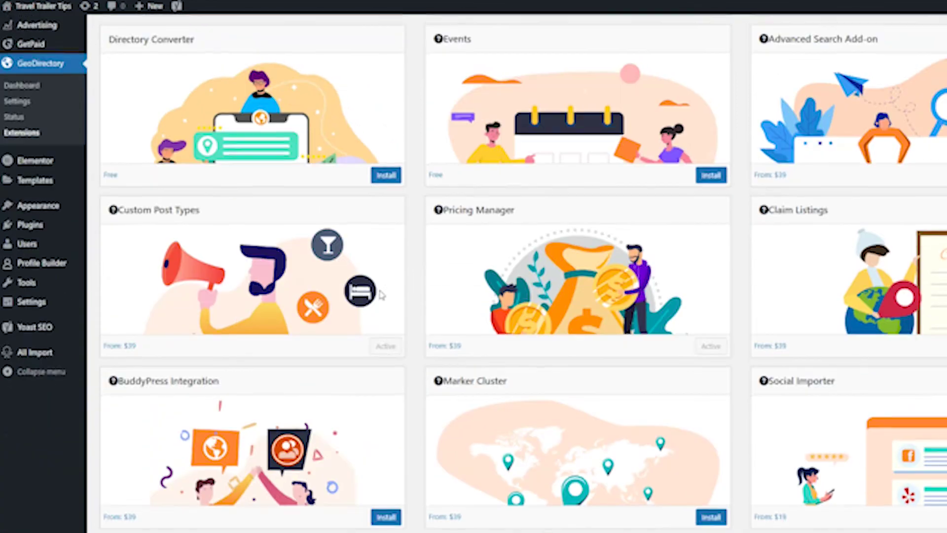
scroll(381, 295, "down", 6)
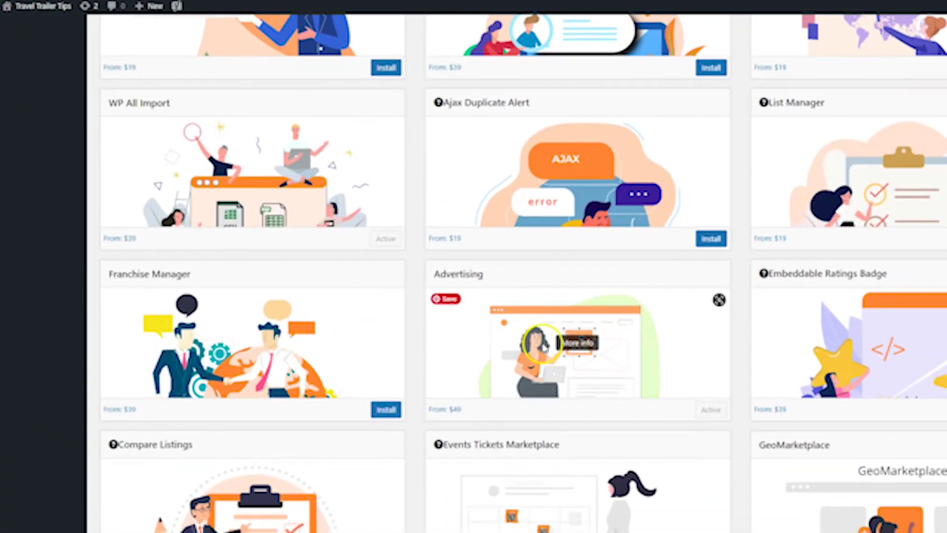
scroll(545, 355, "down", 1)
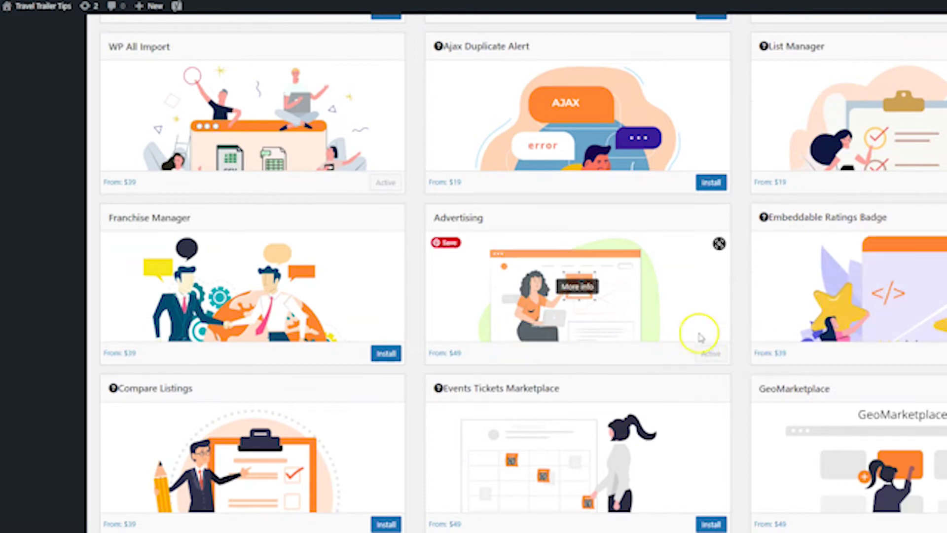
scroll(669, 347, "up", 10)
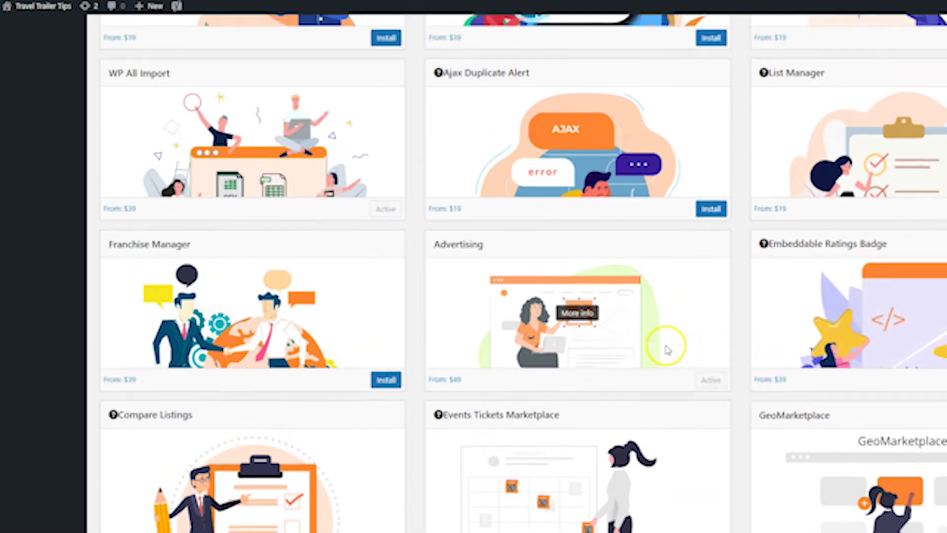
scroll(418, 289, "up", 5)
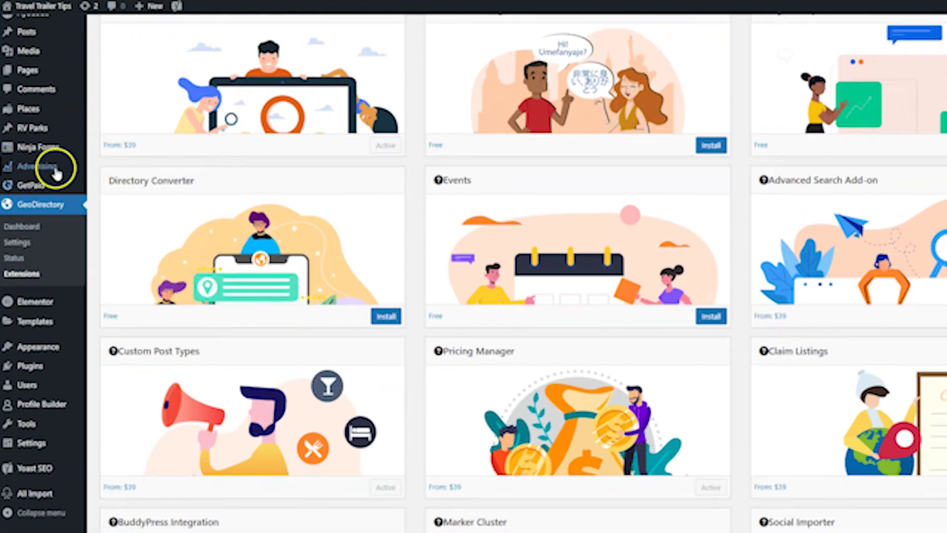
scroll(554, 327, "down", 17)
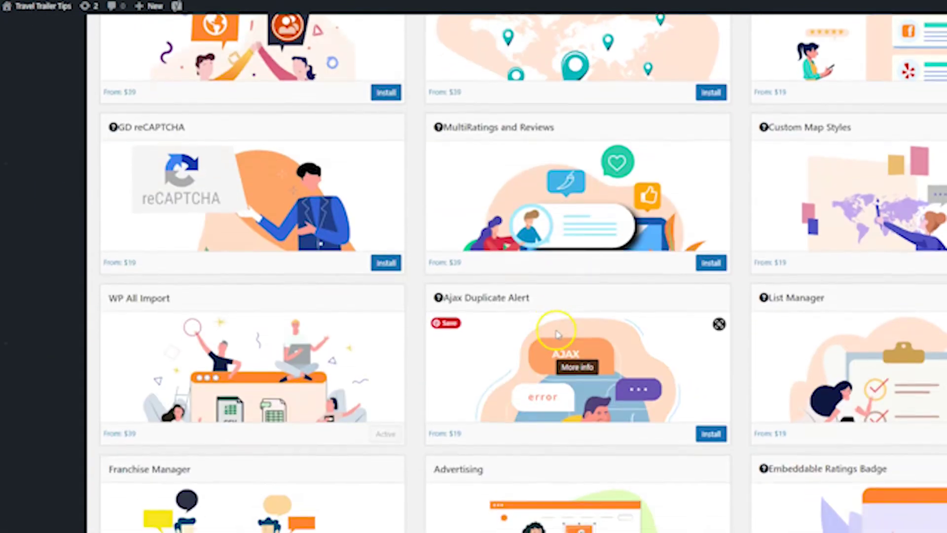
scroll(557, 334, "down", 1)
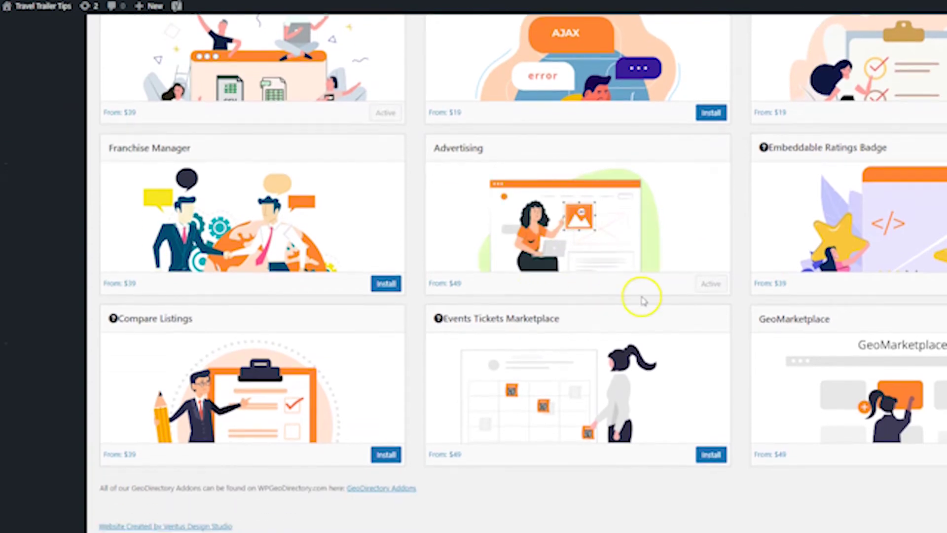
mouse_move(710, 286)
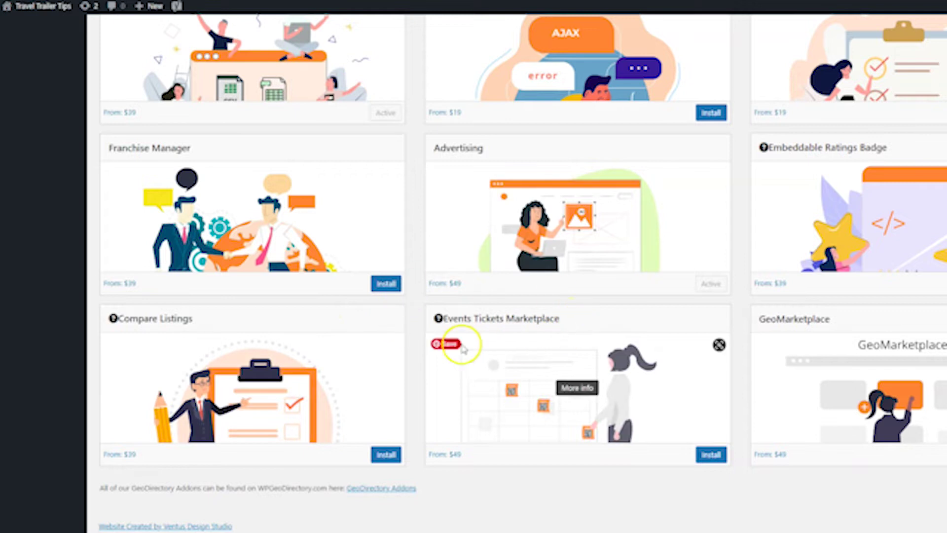
scroll(545, 313, "up", 1)
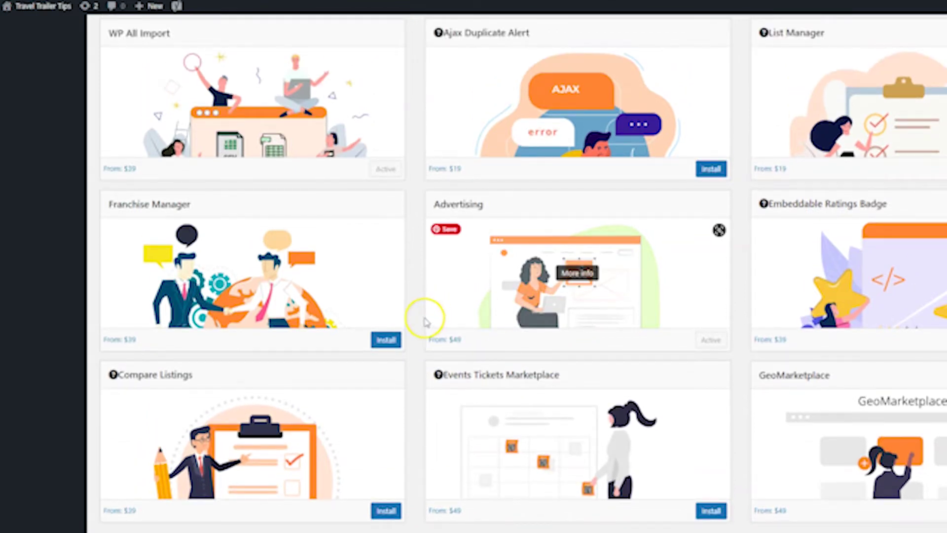
scroll(422, 315, "up", 4)
scroll(422, 320, "up", 12)
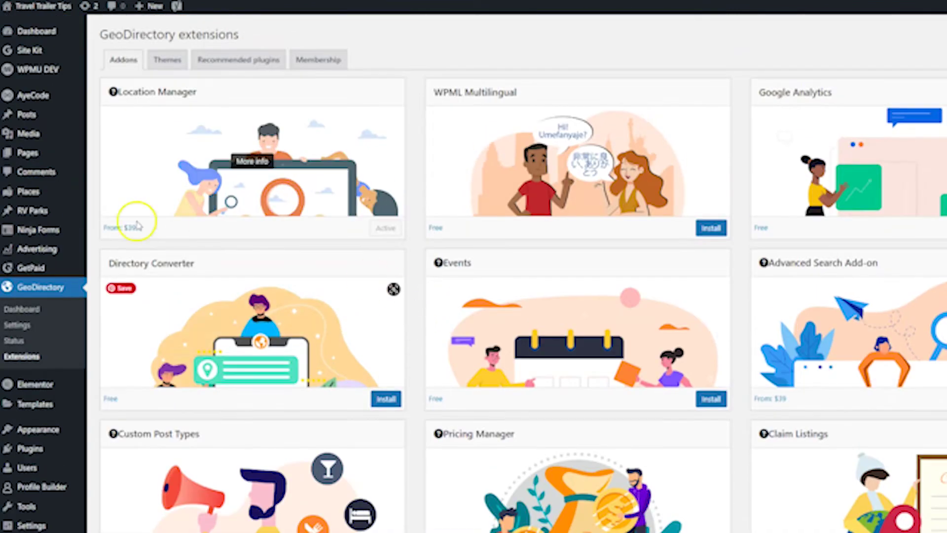
Go to Advertising Settings and confirm the Cart dropdown is set to GetPaid.
mouse_move(53, 254)
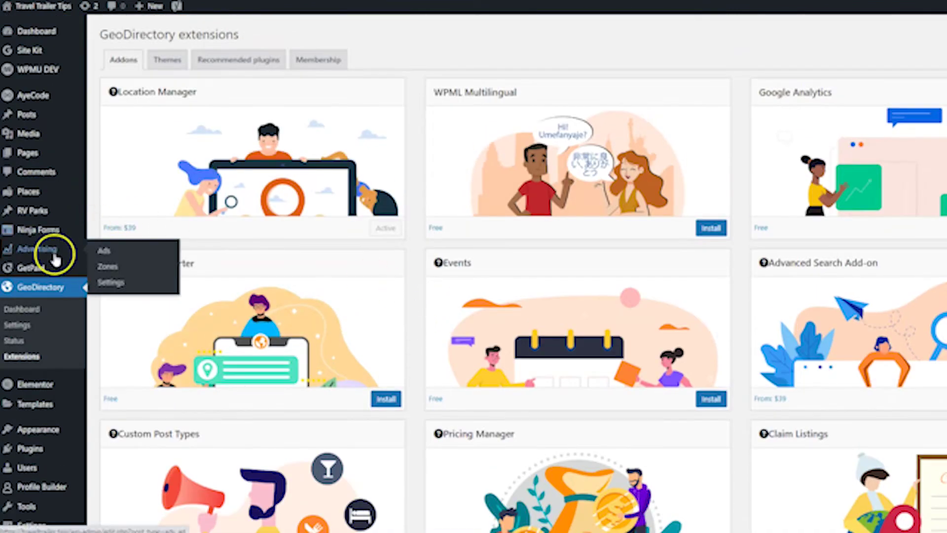
left_click(136, 286)
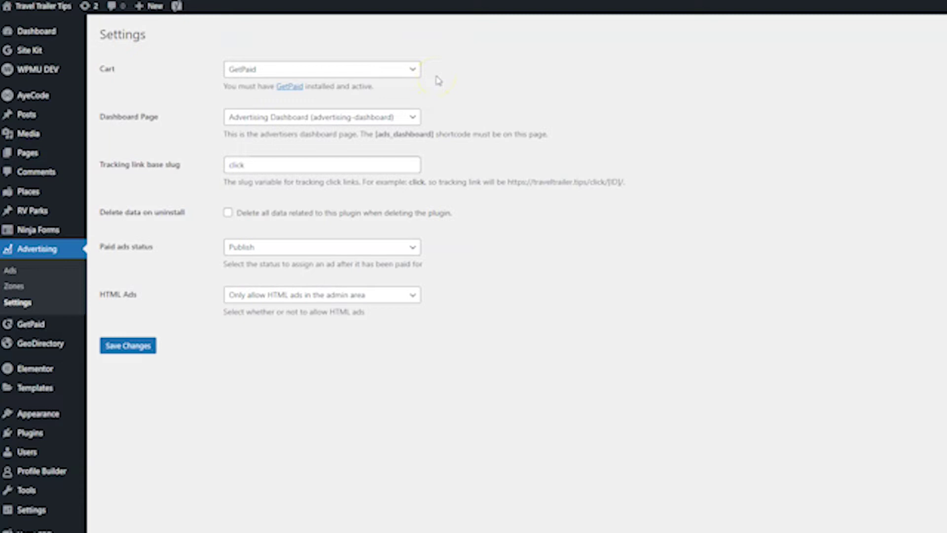
left_click(391, 70)
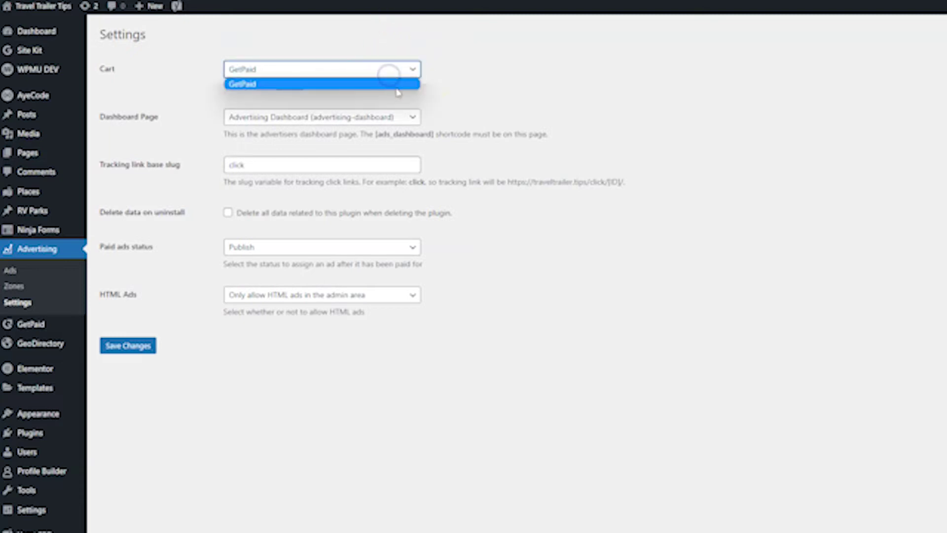
left_click(396, 87)
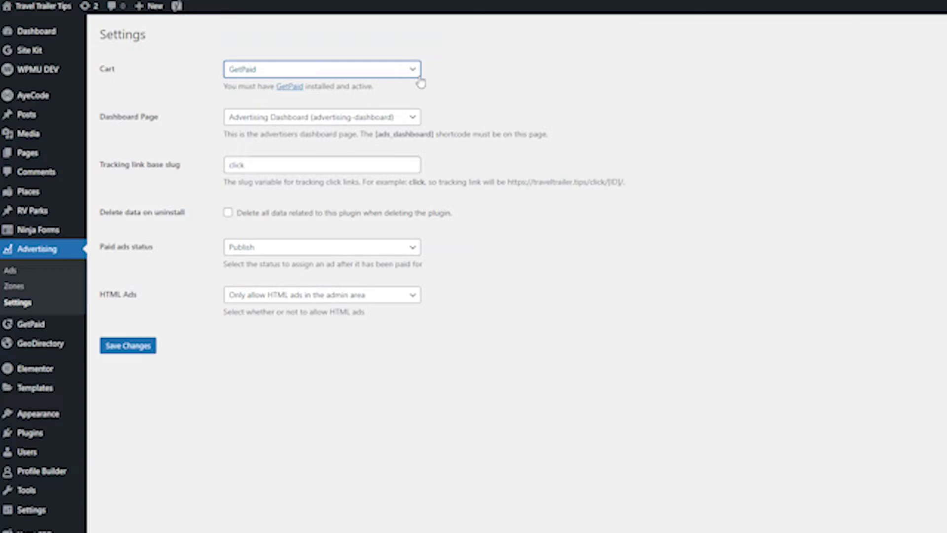
left_click(555, 117)
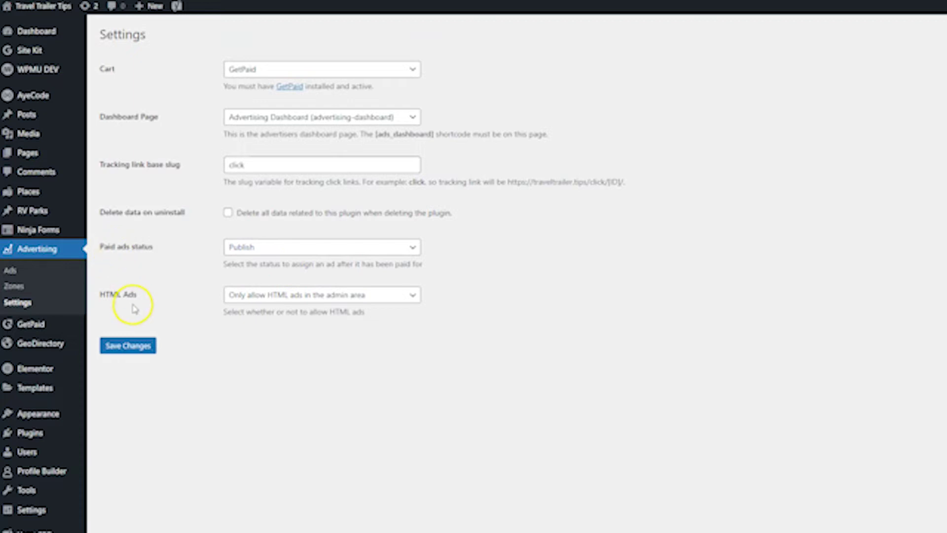
Set Paid ads status to Pending review, keep HTML ads admin-area only, and save changes.
left_click(277, 250)
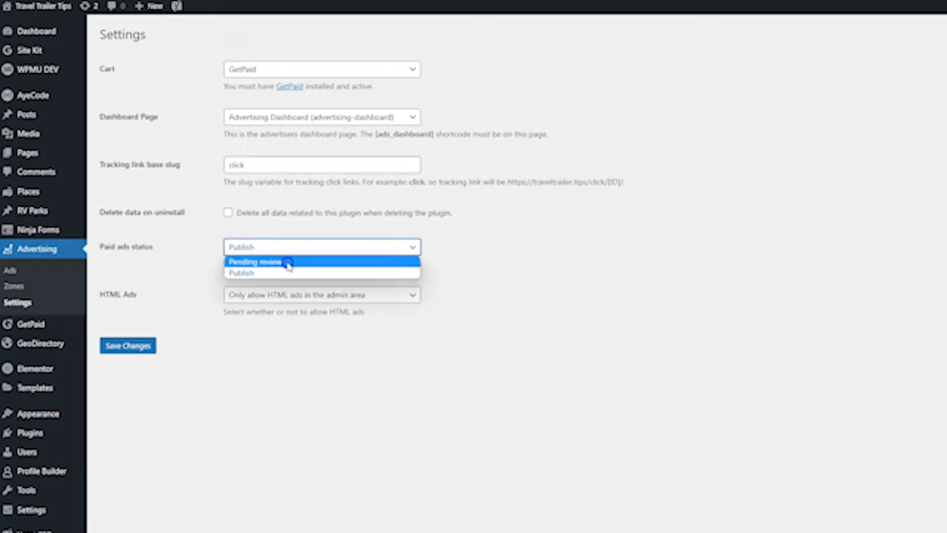
left_click(287, 261)
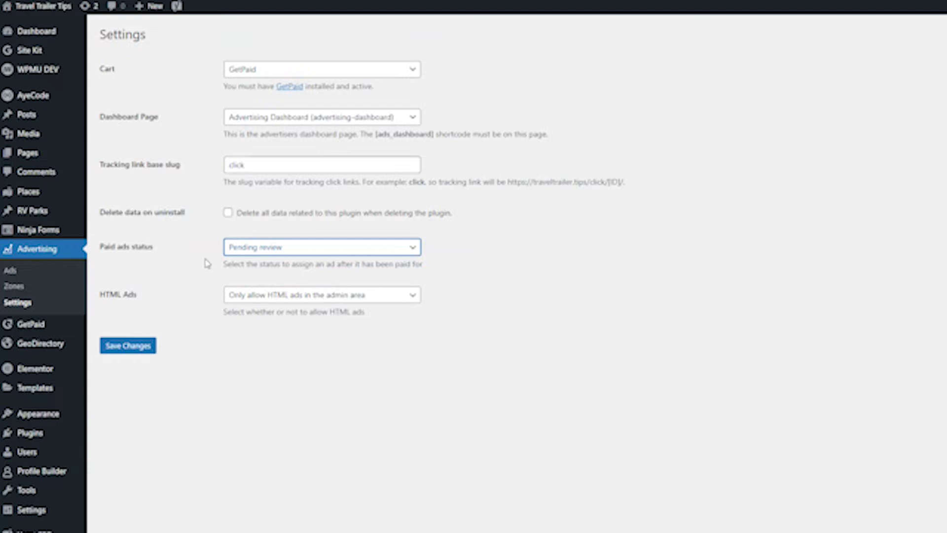
left_click(243, 294)
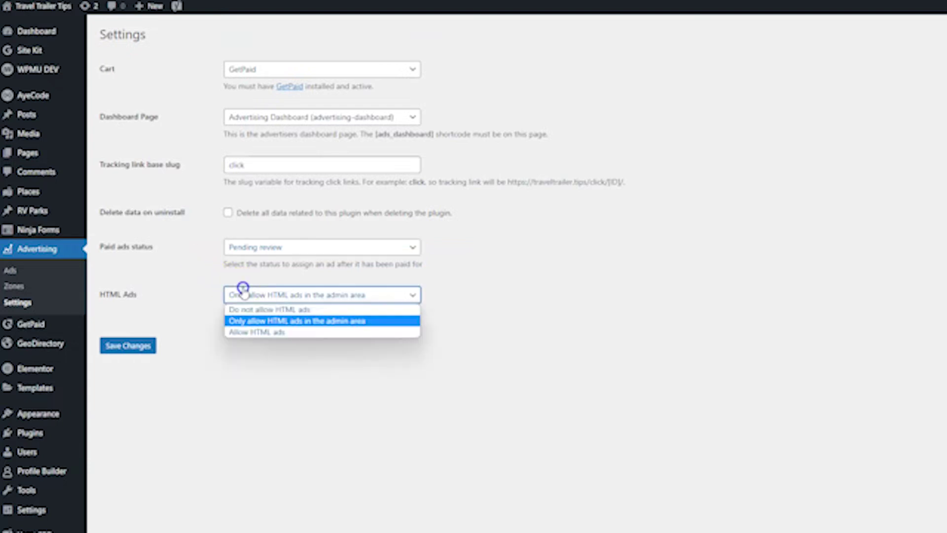
left_click(314, 323)
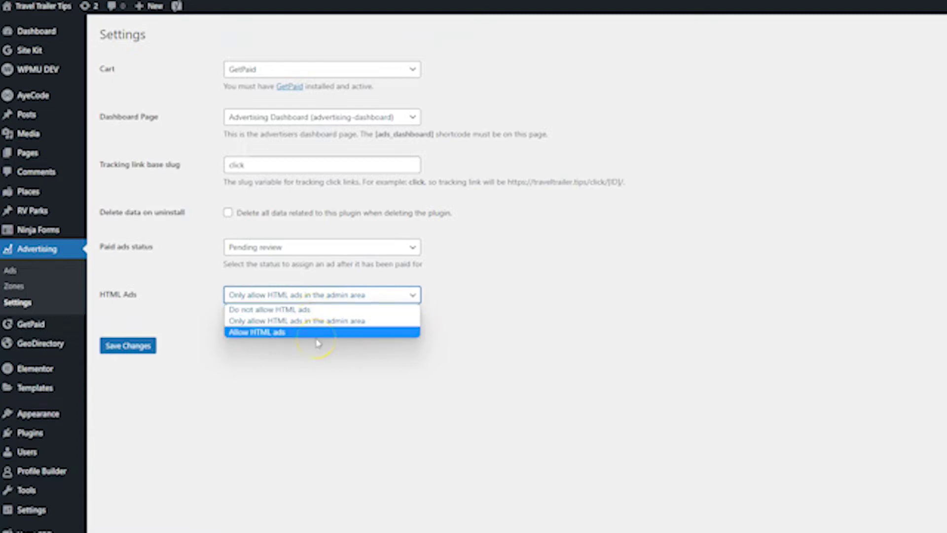
left_click(327, 332)
left_click(302, 321)
left_click(299, 322)
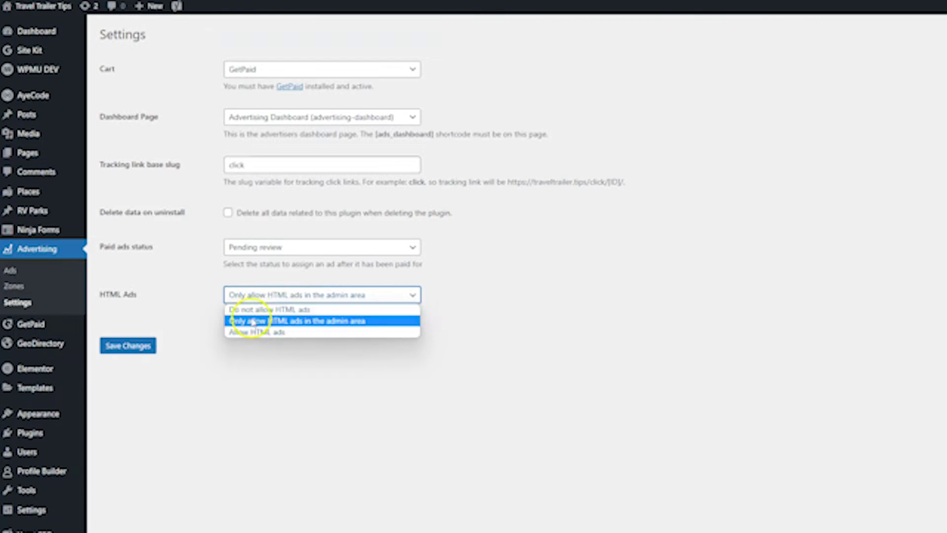
left_click(289, 323)
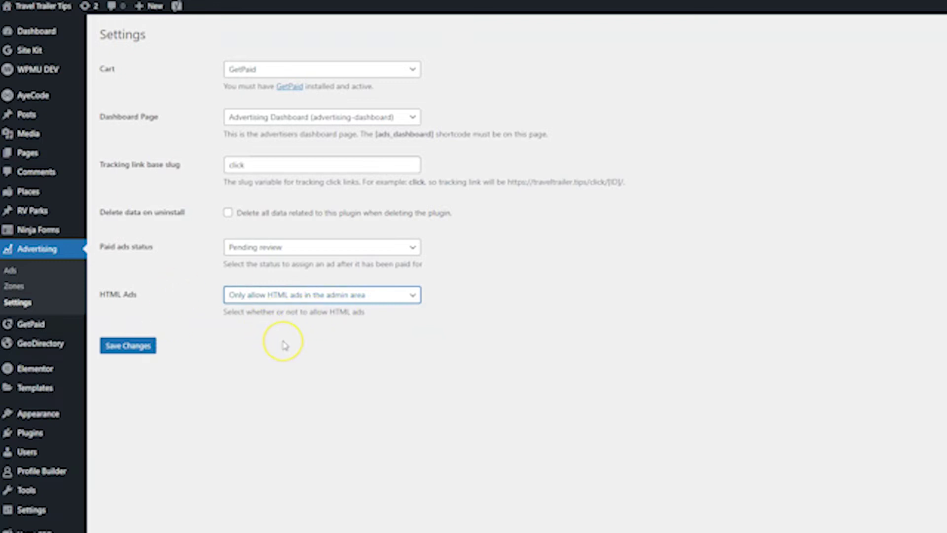
left_click(134, 351)
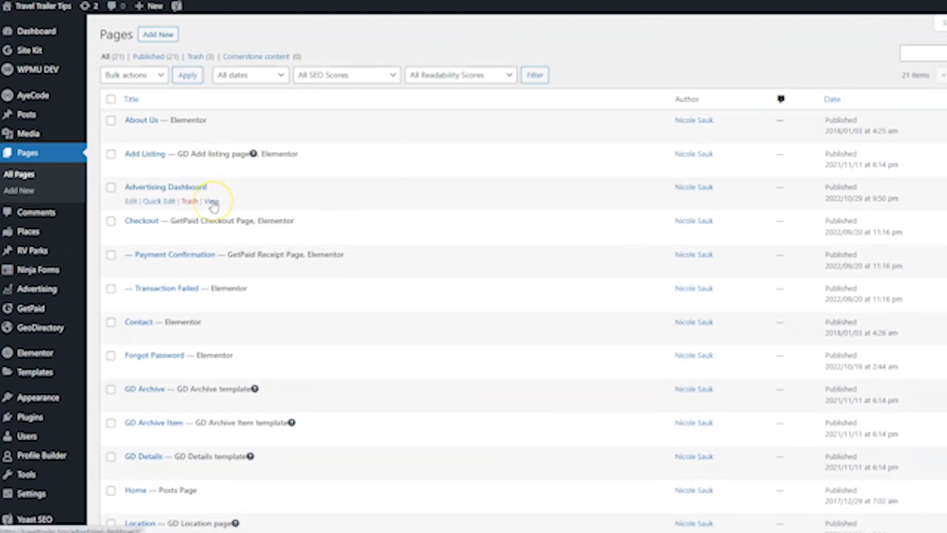
View the Advertising Dashboard page on the front end, which shows no ads found.
left_click(211, 201)
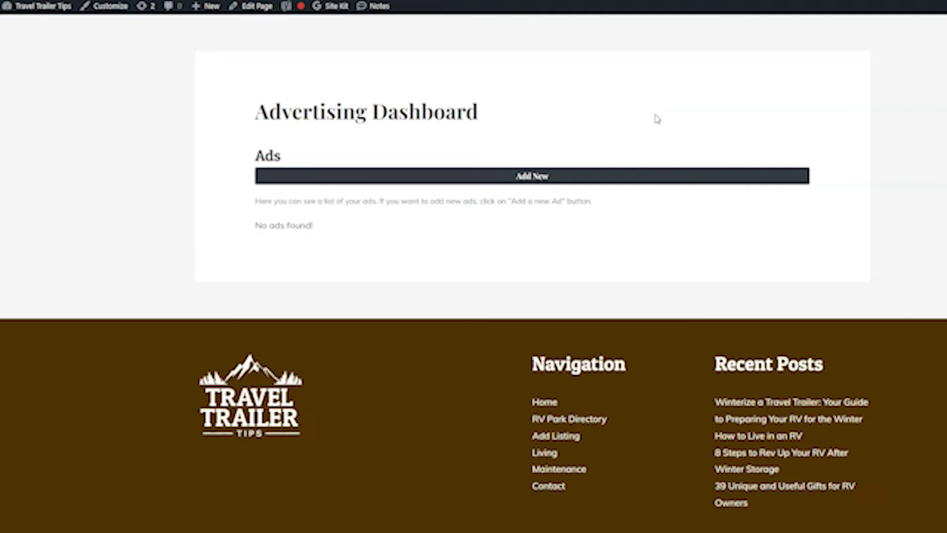
left_click(513, 59)
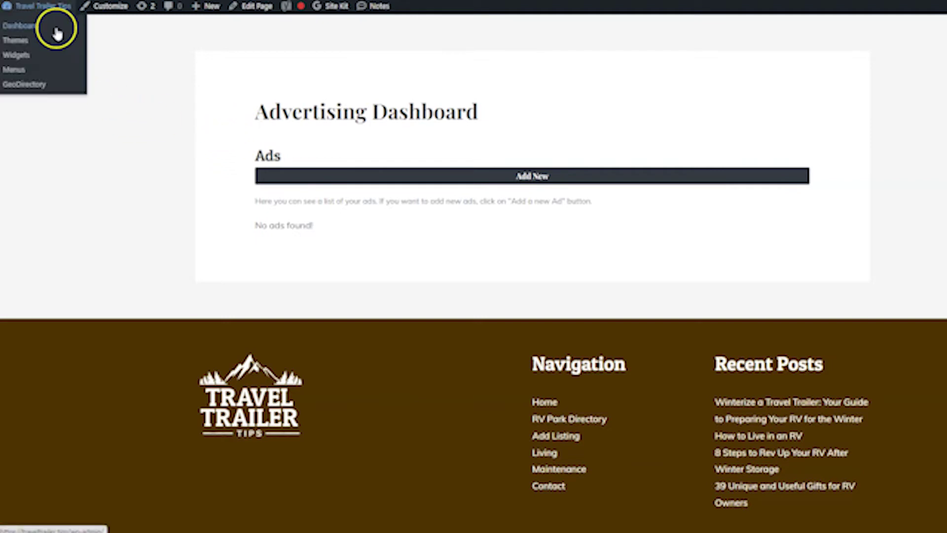
left_click(54, 24)
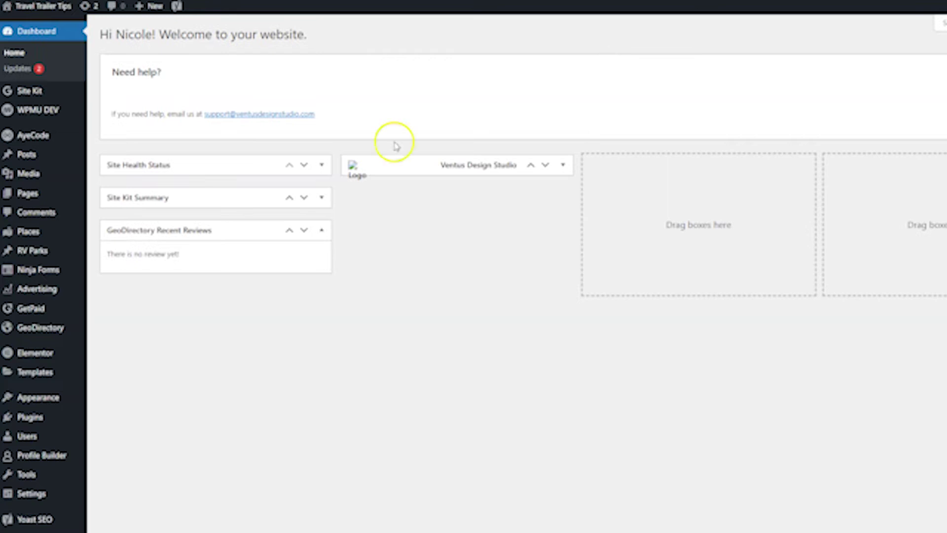
mouse_move(82, 260)
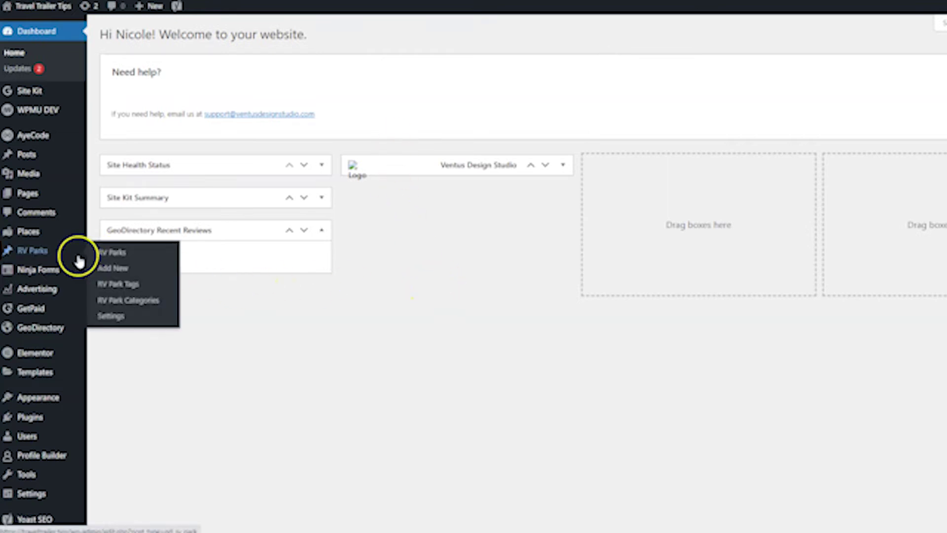
Go to RV Parks Settings > Packages and edit the Featured Listing package.
left_click(126, 314)
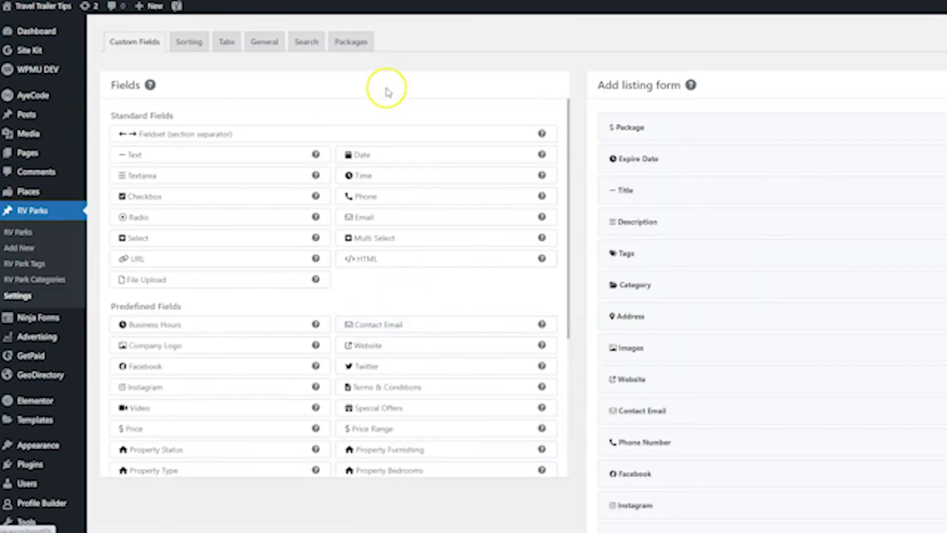
left_click(366, 47)
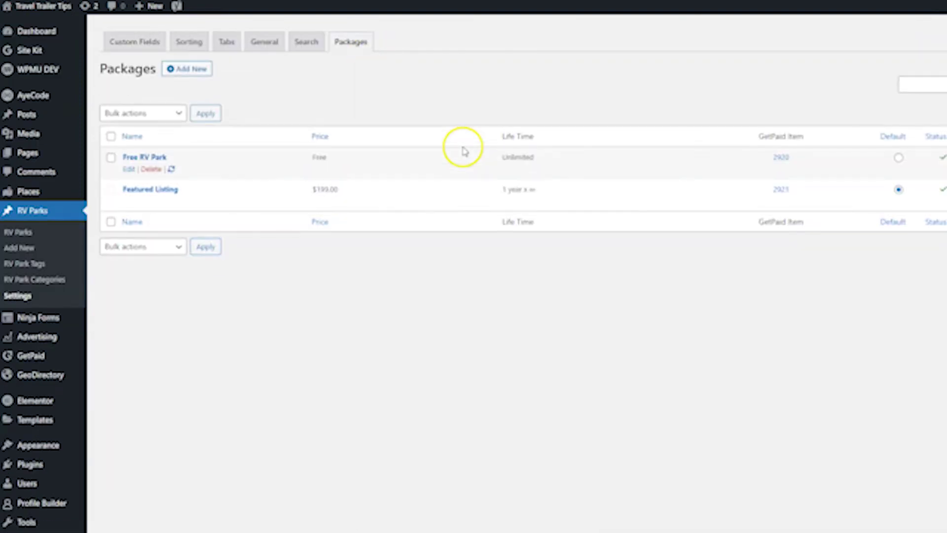
mouse_move(130, 205)
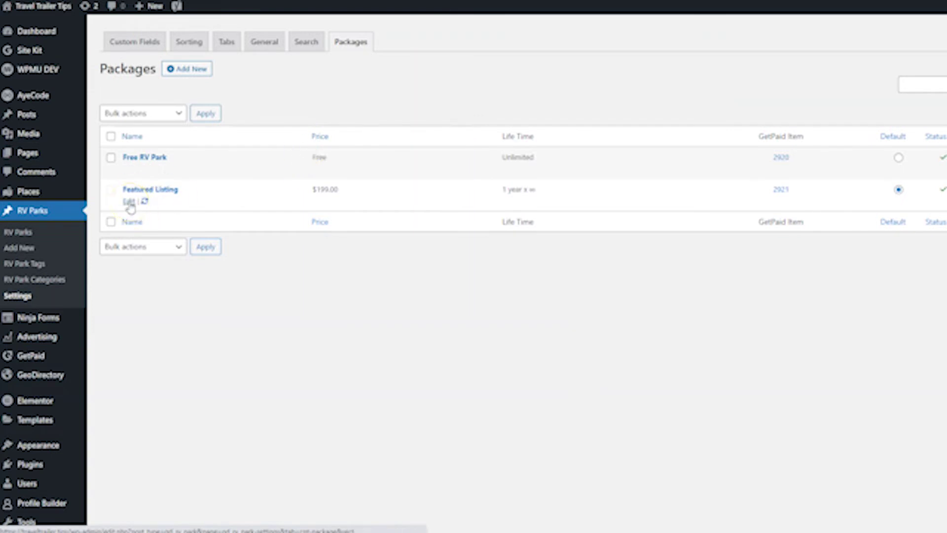
left_click(129, 203)
scroll(308, 207, "down", 4)
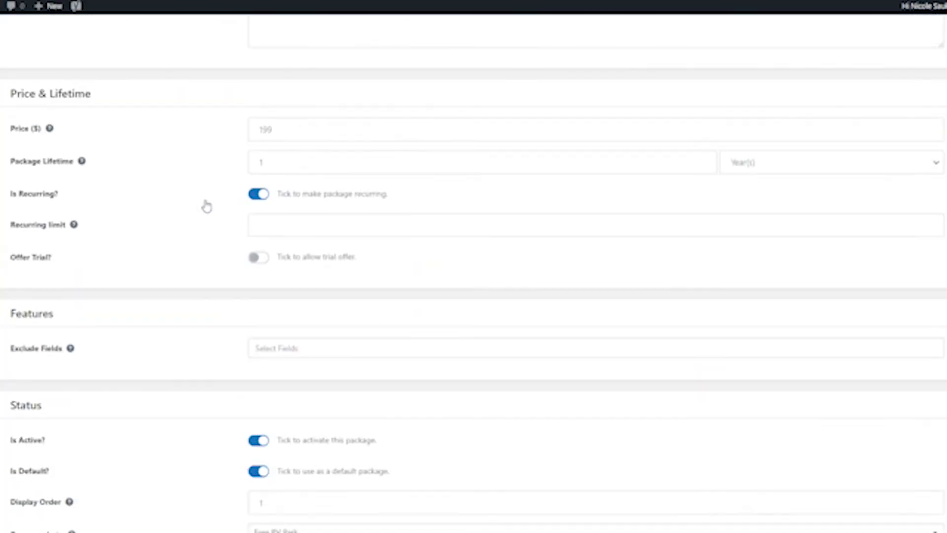
scroll(206, 206, "down", 9)
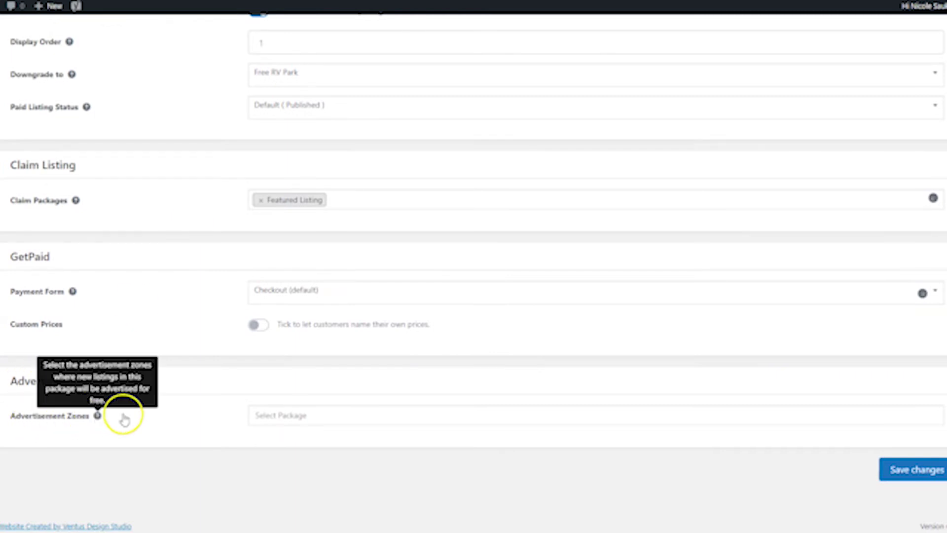
Check that the Advertisement Zones field has no zones available, then save the package.
mouse_move(97, 416)
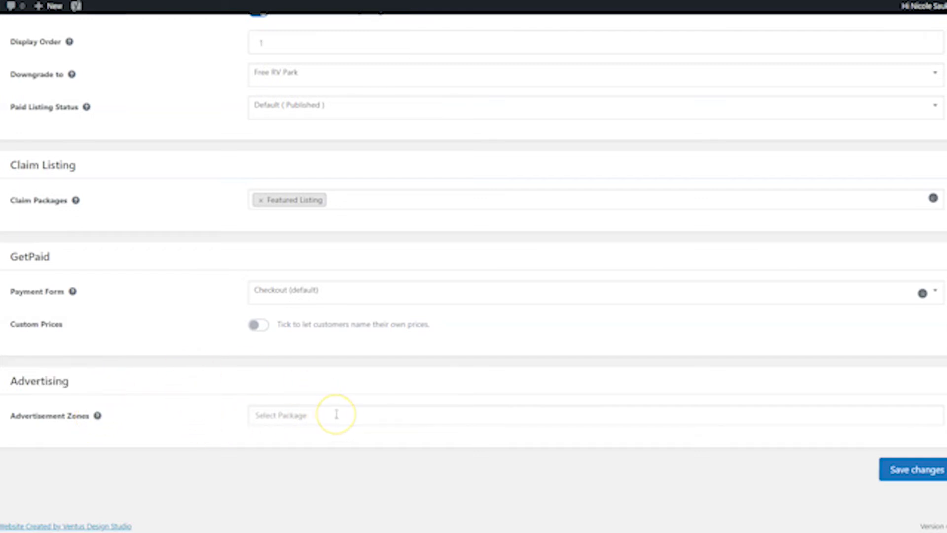
left_click(161, 462)
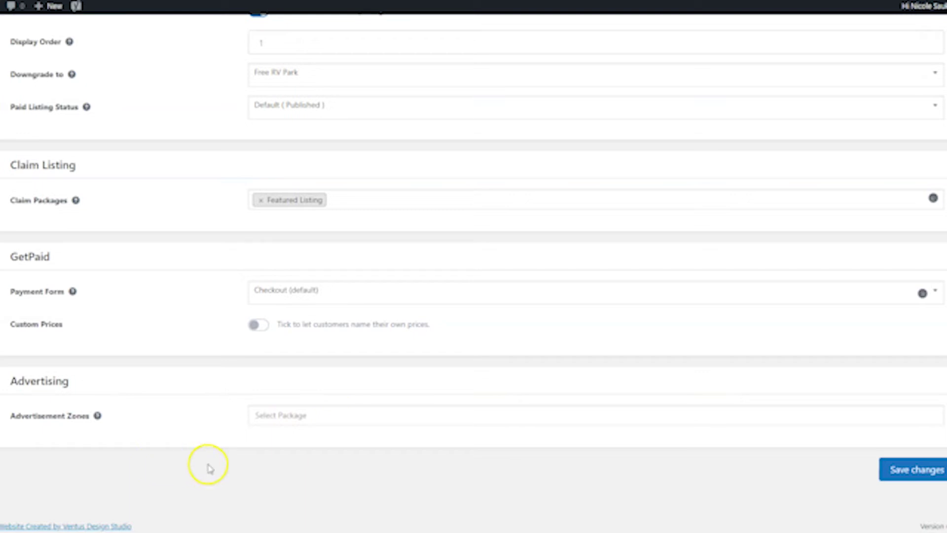
left_click(280, 418)
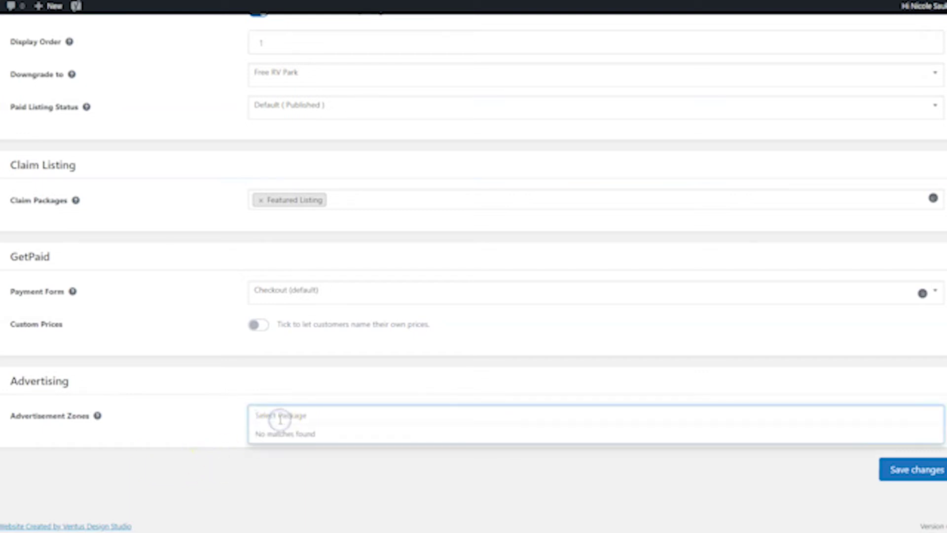
left_click(327, 466)
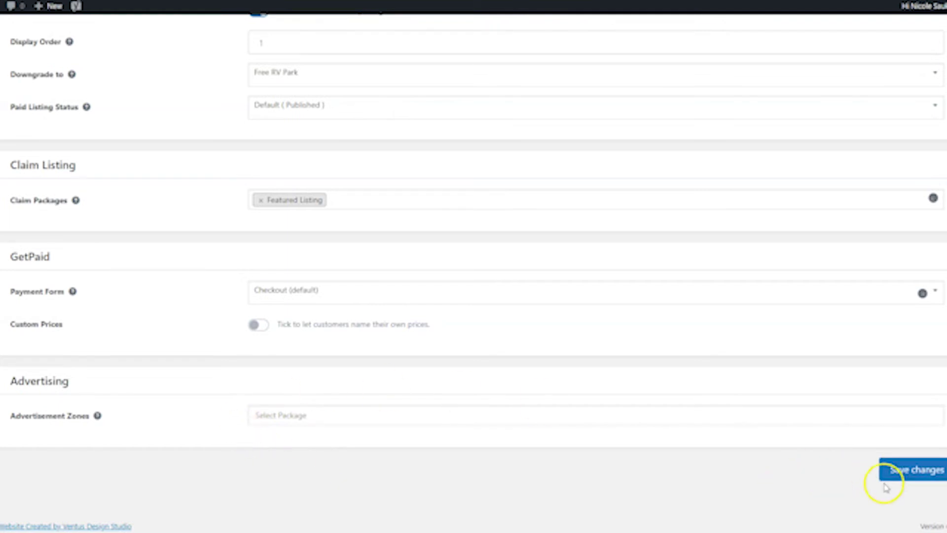
left_click(928, 483)
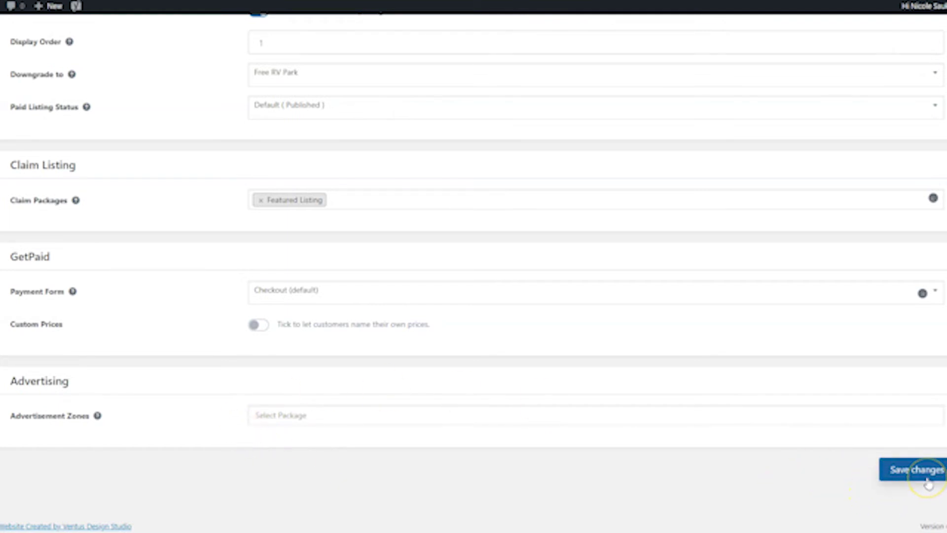
left_click(252, 245)
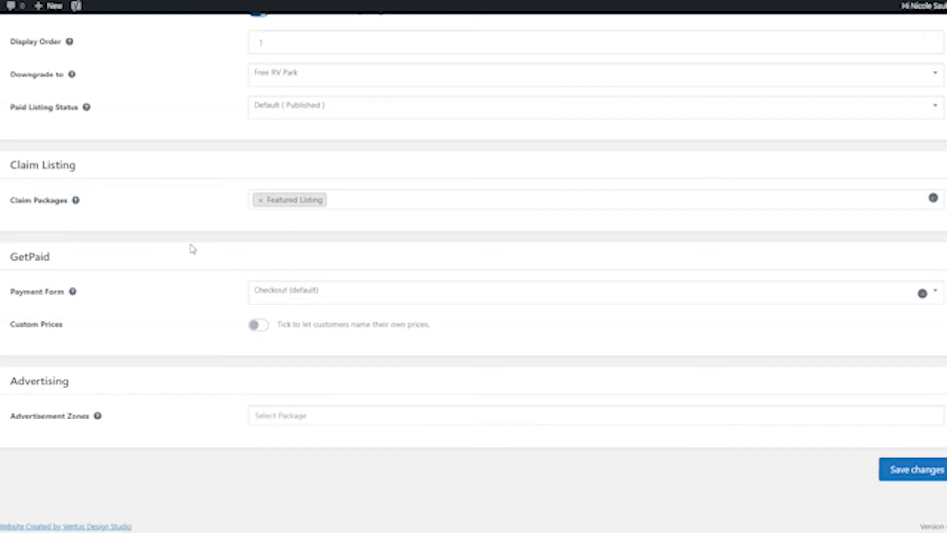
Go to Advertising > Zones, which reports no zones found yet.
mouse_move(3, 247)
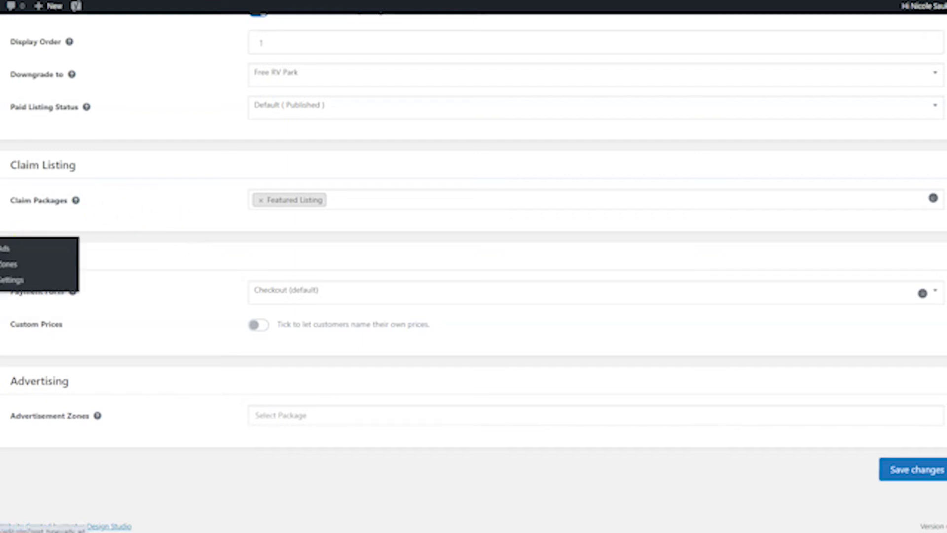
left_click(9, 271)
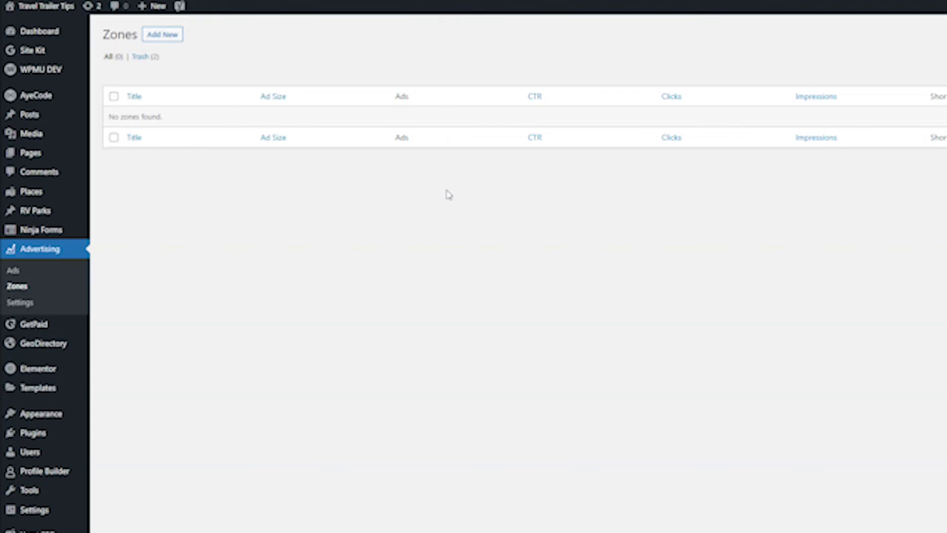
left_click(371, 214)
left_click(398, 217)
Add a new advertising zone titled 'Test Zone'.
left_click(169, 36)
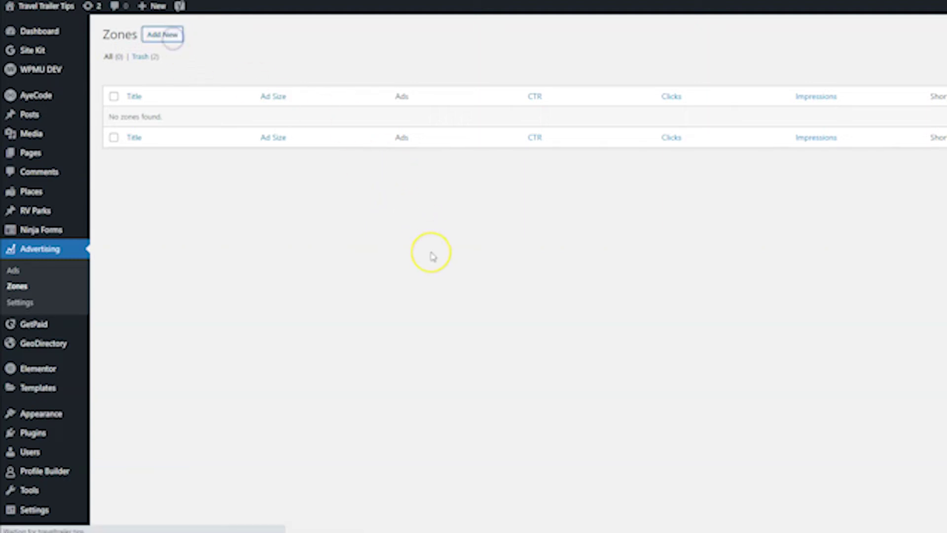
type("R")
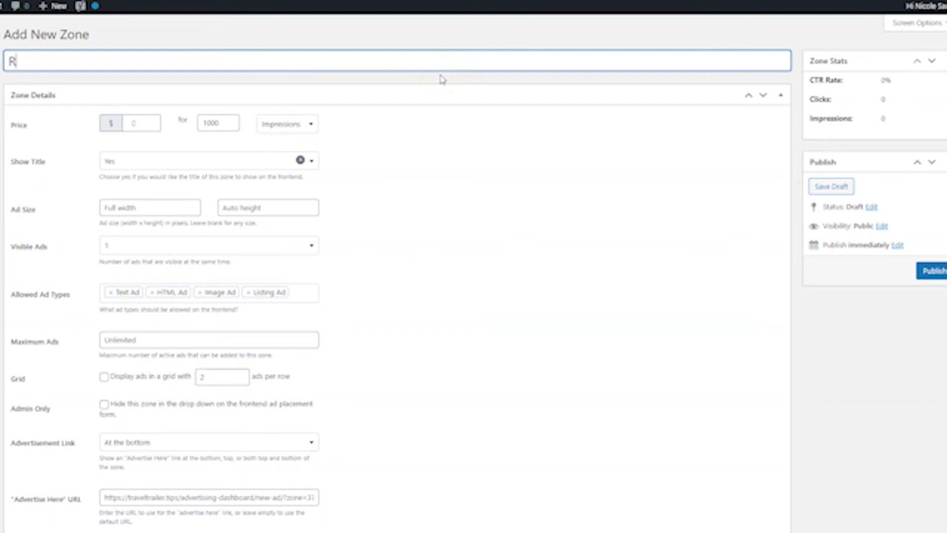
type("u")
key("BackSpace")
key("BackSpace")
type("Test Zone")
left_click(415, 240)
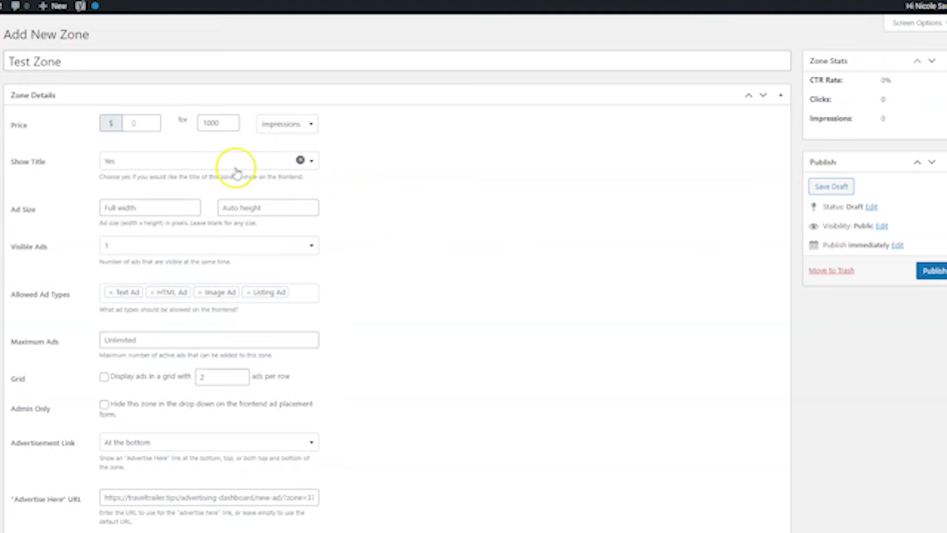
Price the zone at 5 per 1000 Impressions and set Show Title to No.
left_click(289, 127)
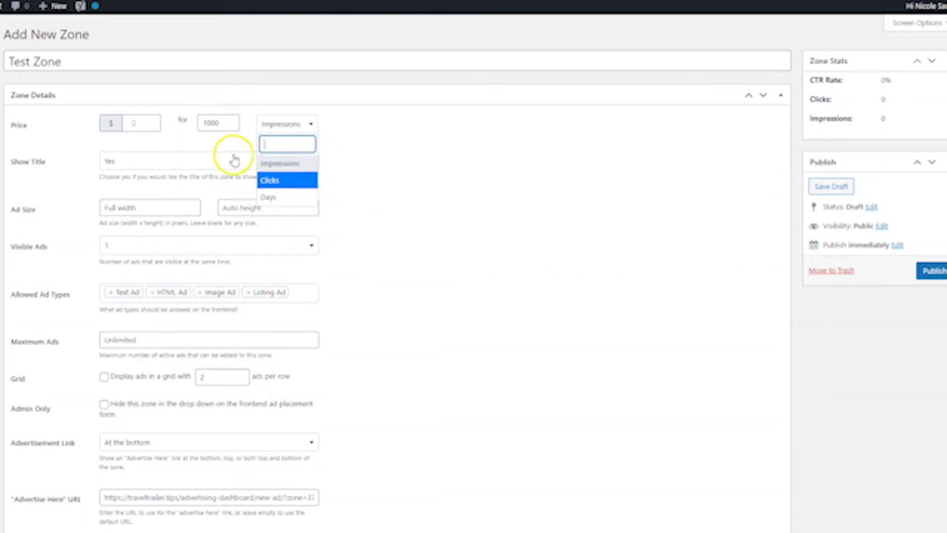
left_click(152, 129)
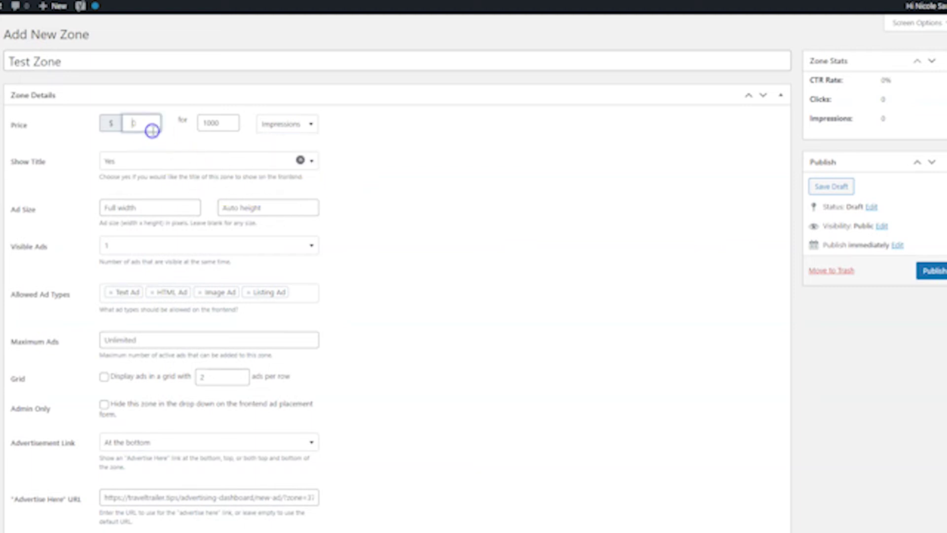
type("5")
left_click(121, 164)
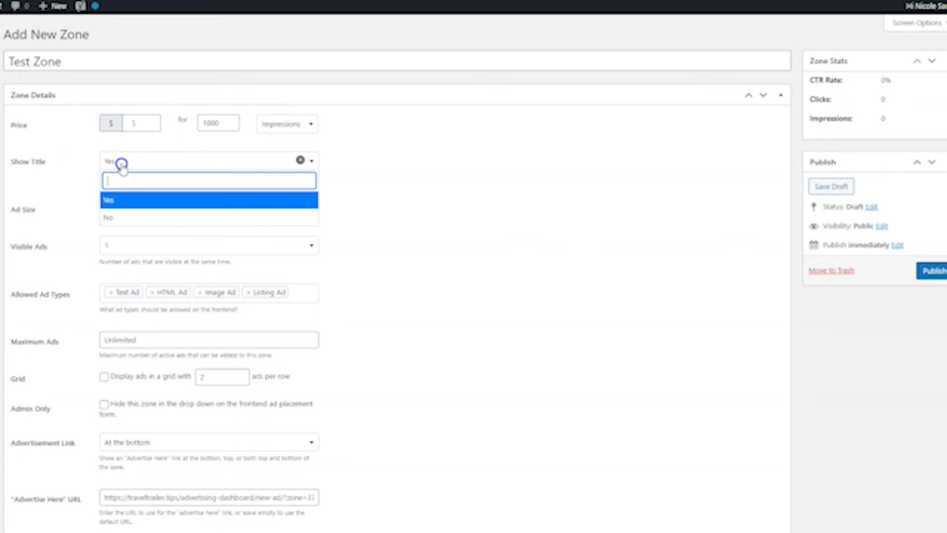
left_click(136, 222)
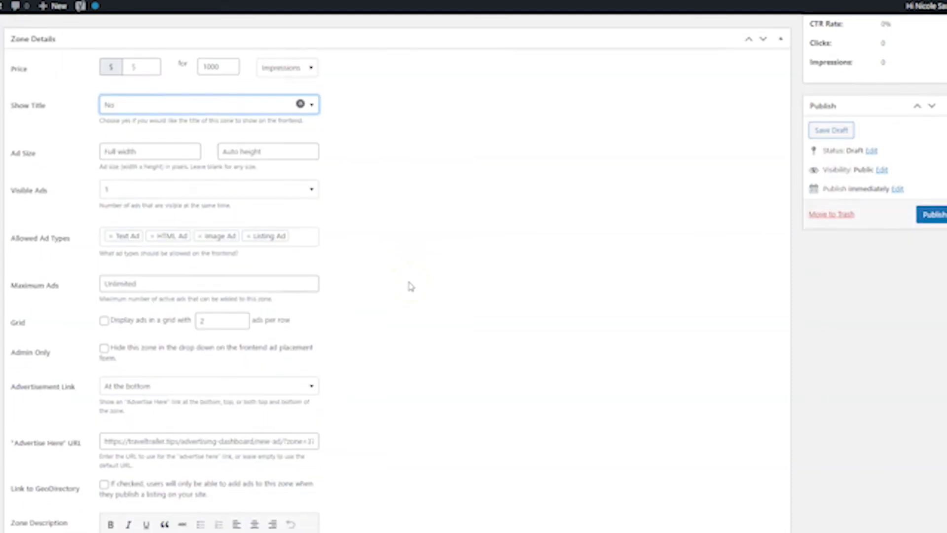
Remove HTML Ad from Test Zone's Allowed Ad Types, leaving Text, Image and Listing ads.
scroll(411, 286, "down", 1)
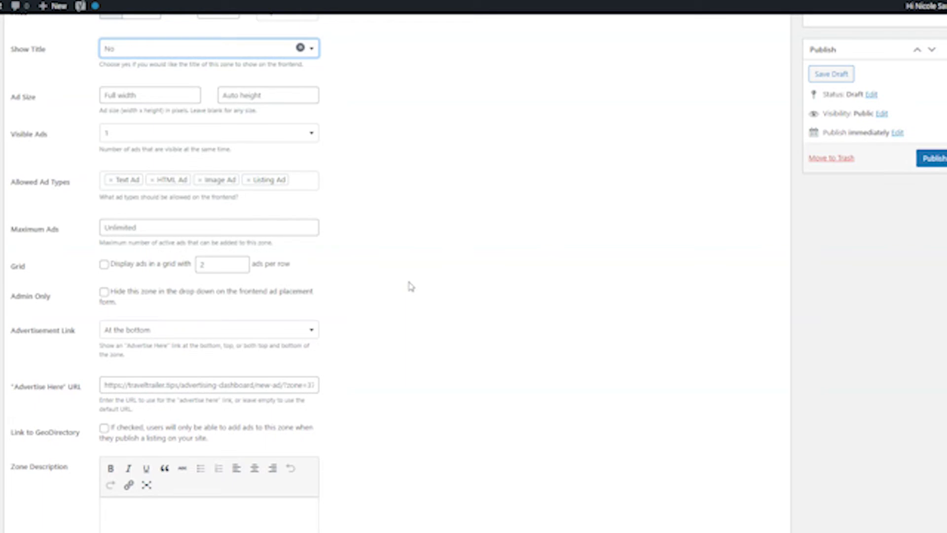
left_click(153, 184)
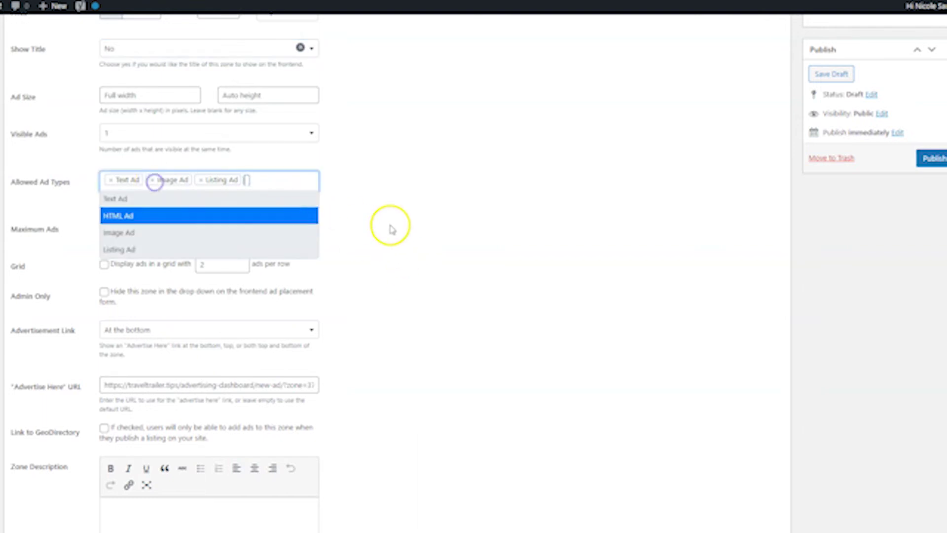
left_click(390, 225)
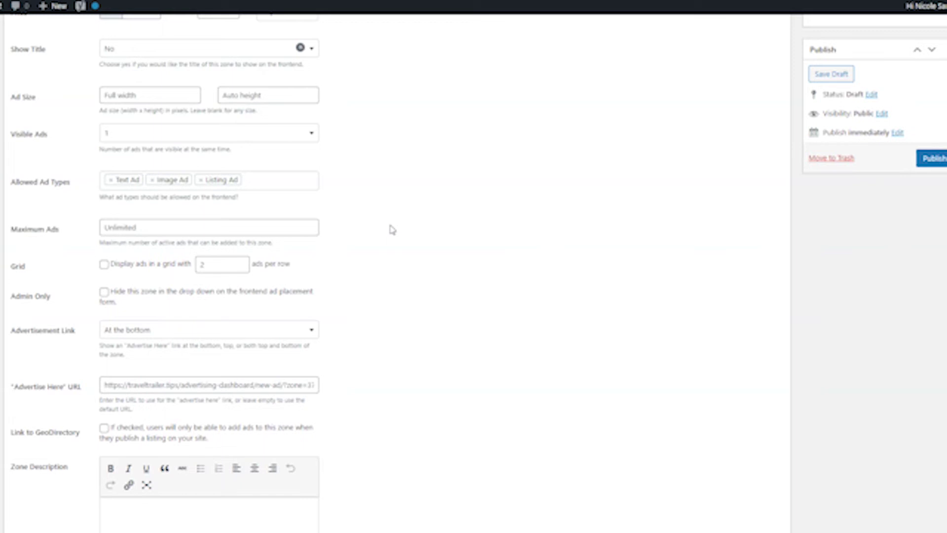
left_click(386, 227)
left_click(634, 179)
scroll(64, 288, "down", 1)
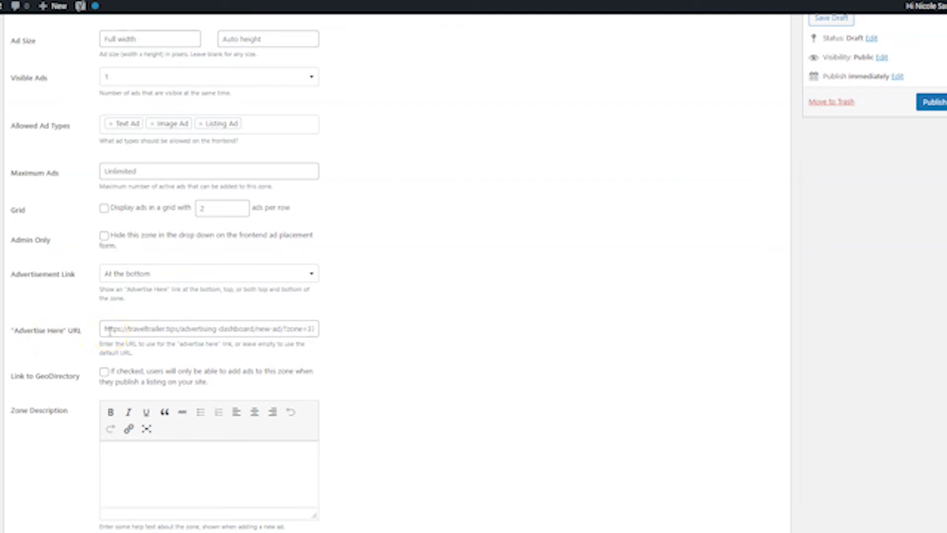
scroll(101, 335, "down", 1)
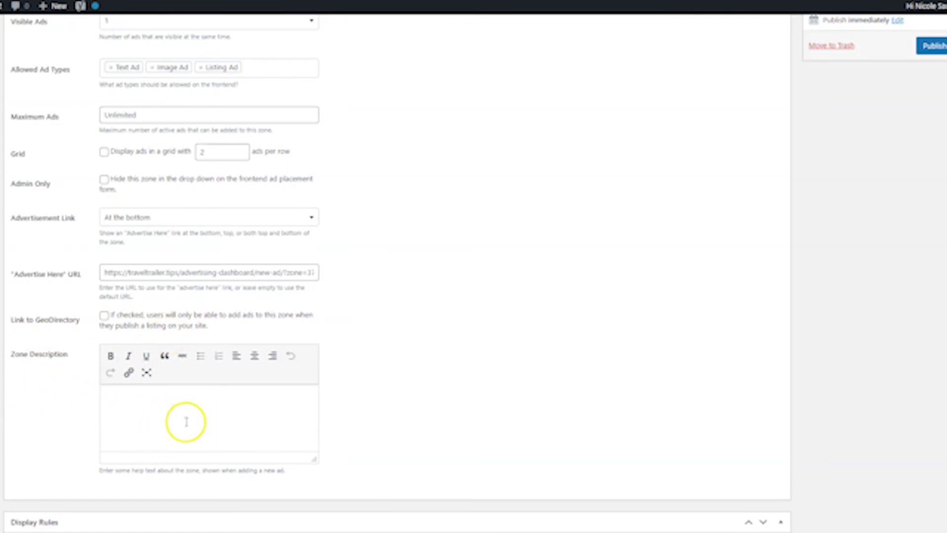
scroll(171, 398, "down", 2)
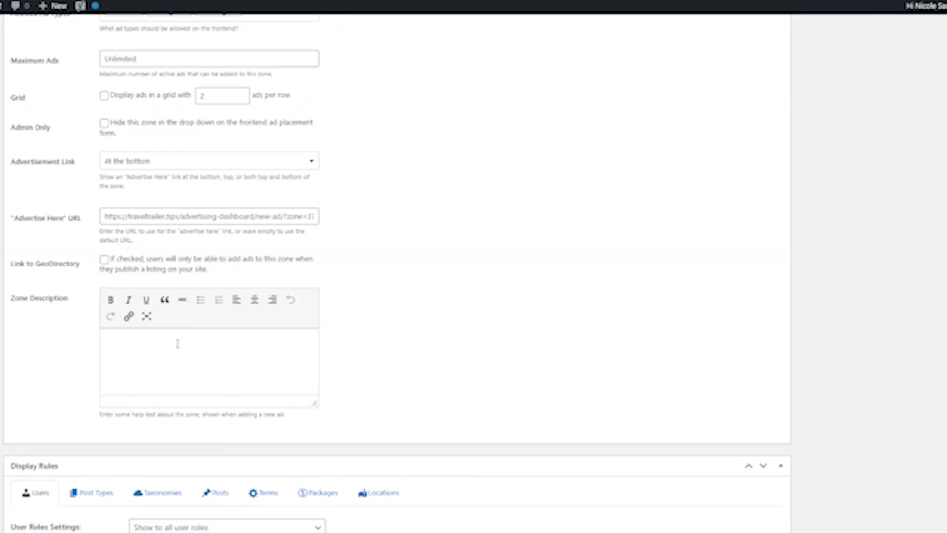
Review the Post Types, Taxonomies, Posts, Terms and Packages display rules, then scroll to Usage Details.
scroll(302, 351, "down", 3)
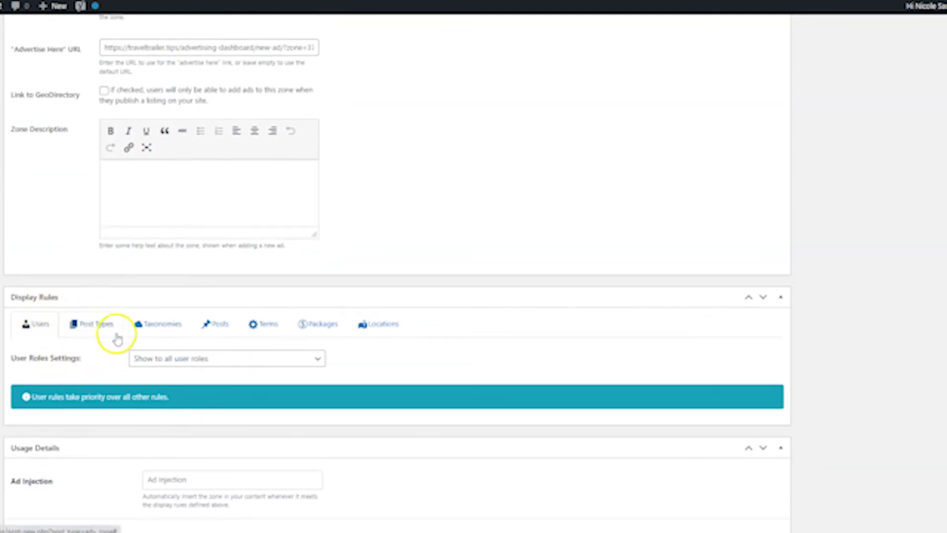
left_click(81, 328)
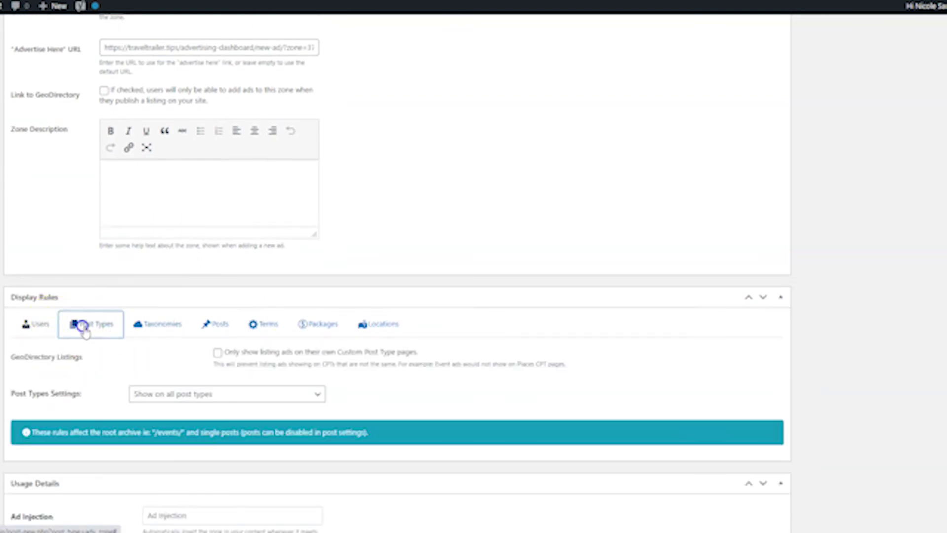
left_click(148, 328)
left_click(233, 329)
left_click(284, 328)
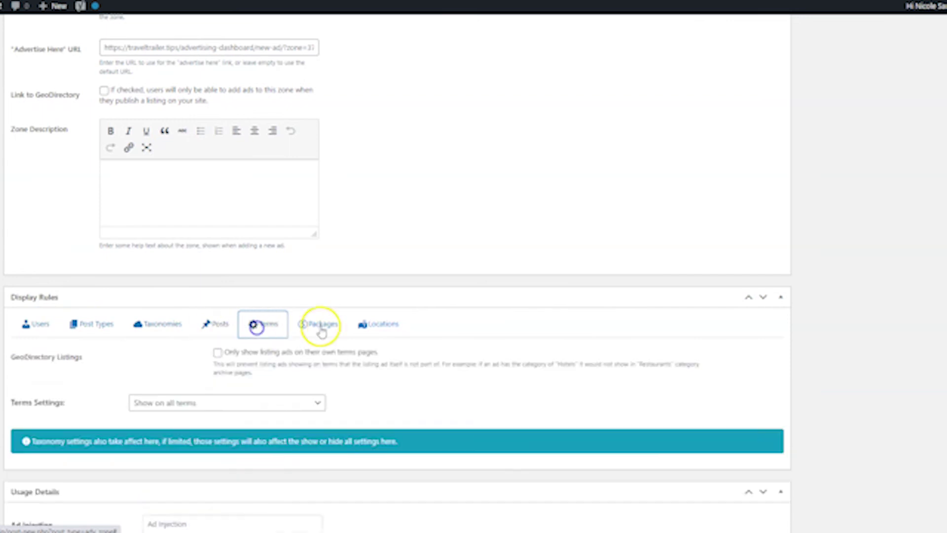
left_click(321, 325)
scroll(450, 342, "down", 1)
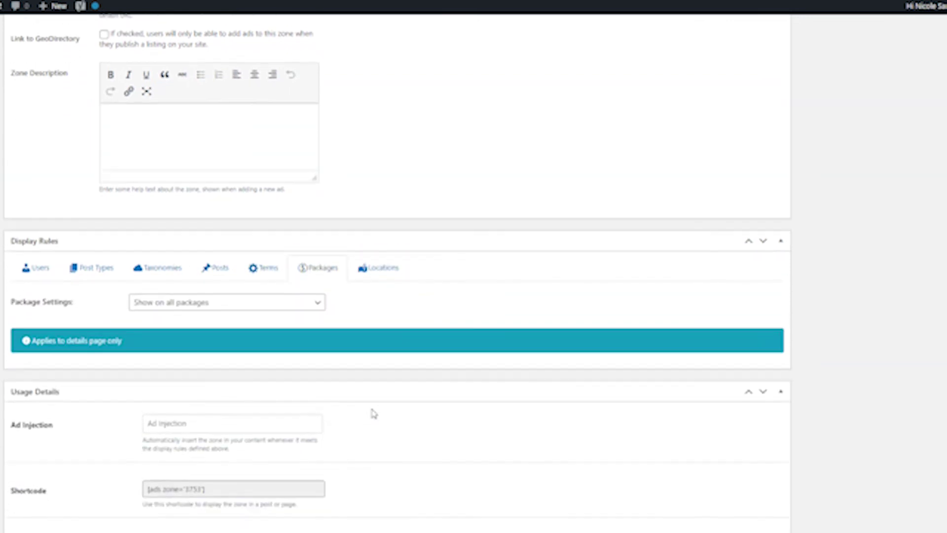
scroll(372, 412, "down", 3)
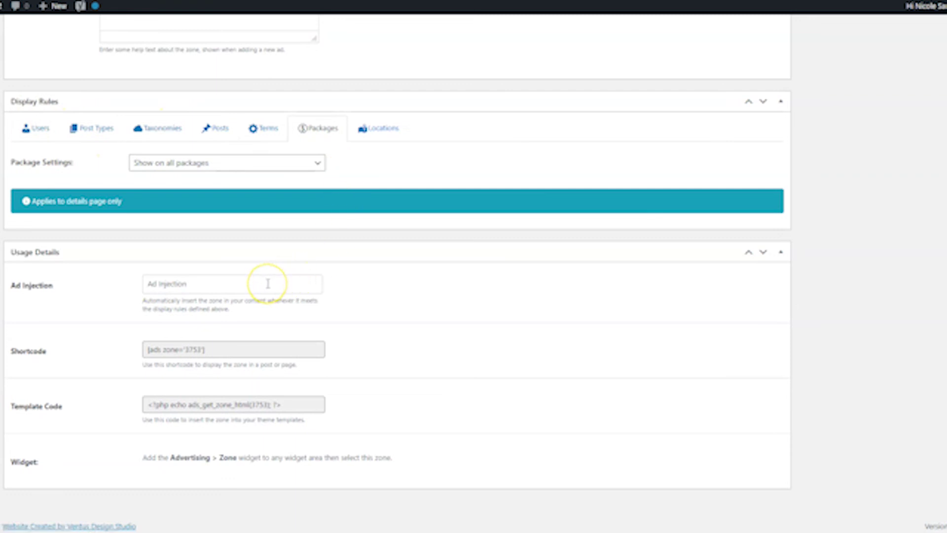
Leave Ad Injection unset and select the [ads zone='3753'] shortcode, then the template code.
left_click(225, 285)
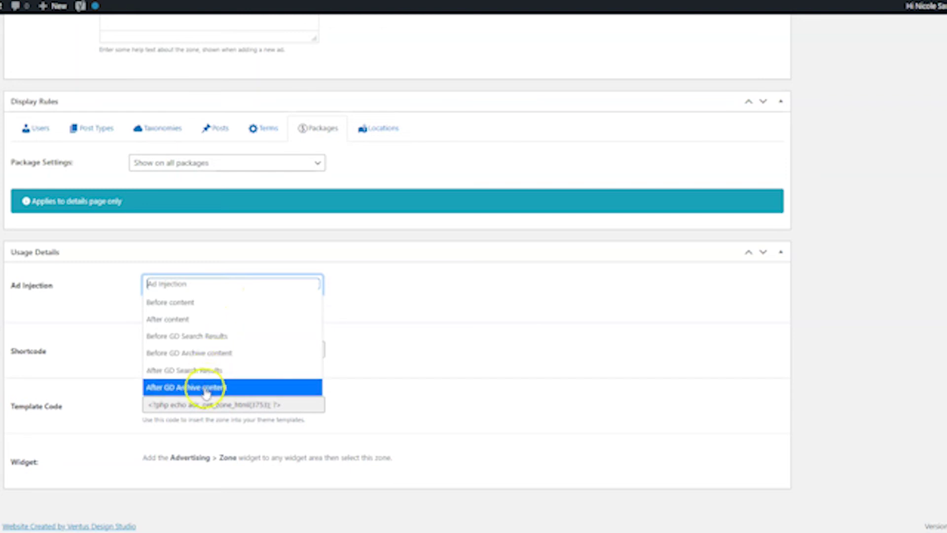
left_click(93, 317)
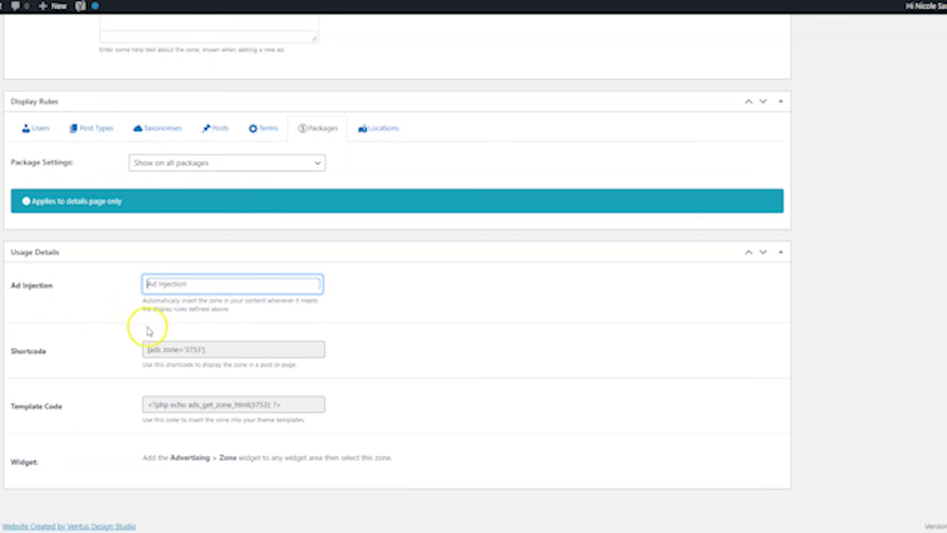
left_click(148, 349)
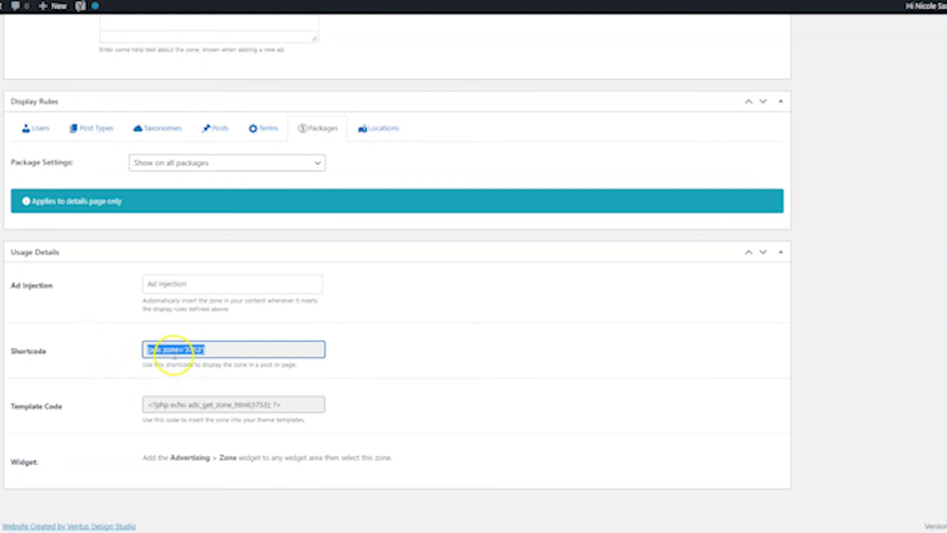
left_click(179, 404)
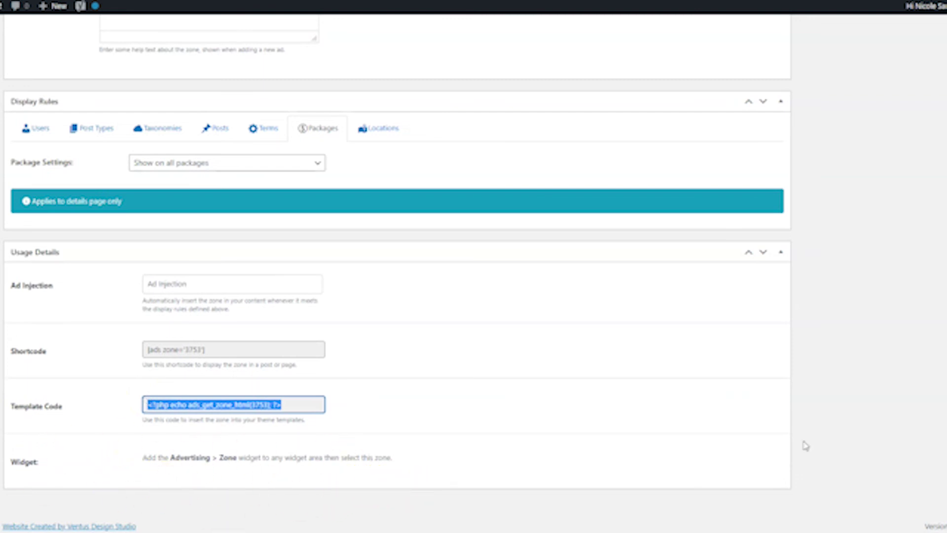
scroll(803, 444, "up", 15)
Add HTML Ad to Test Zone's allowed ad types, publish the zone, and open the Ads list.
left_click(260, 291)
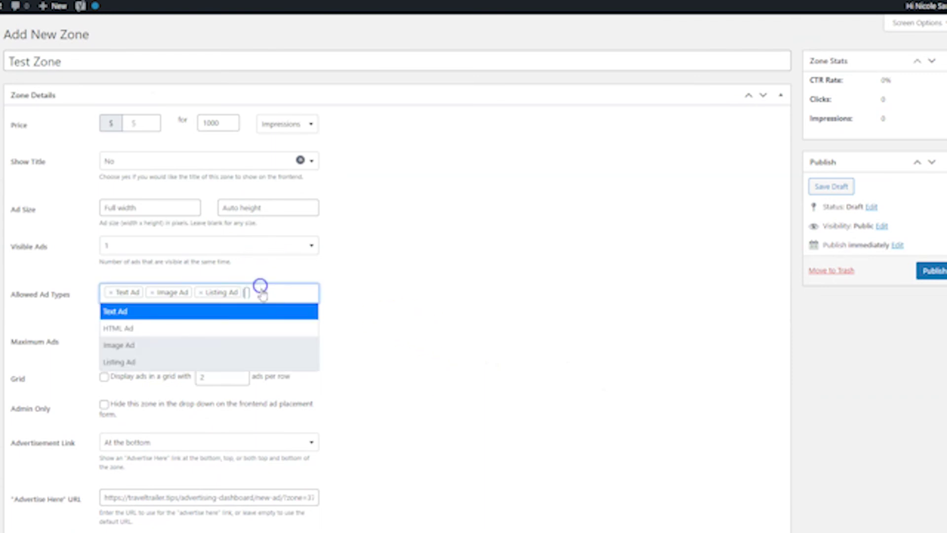
left_click(245, 327)
left_click(532, 307)
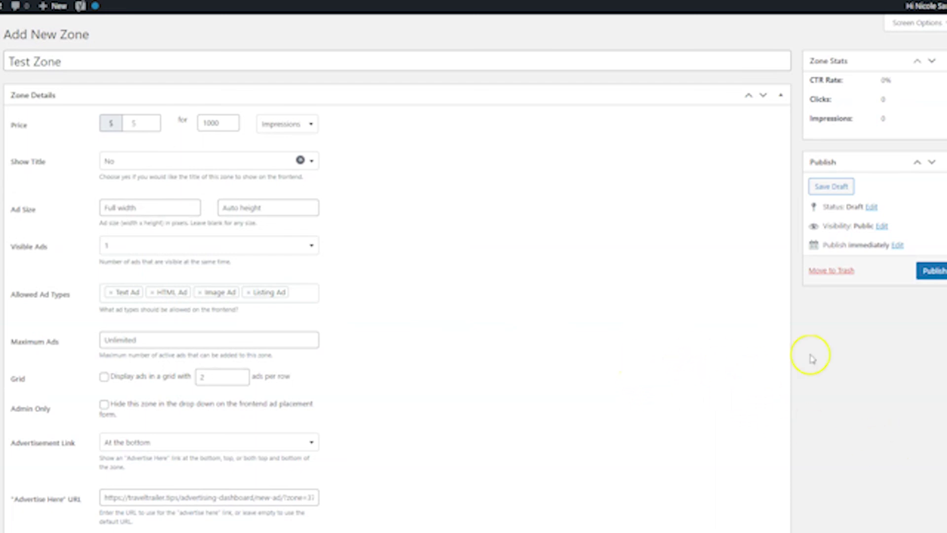
left_click(939, 270)
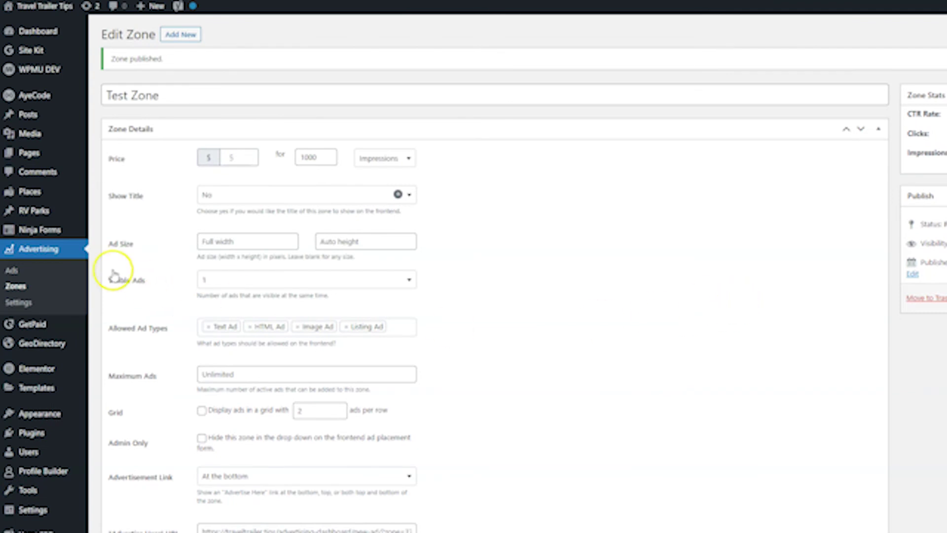
left_click(52, 272)
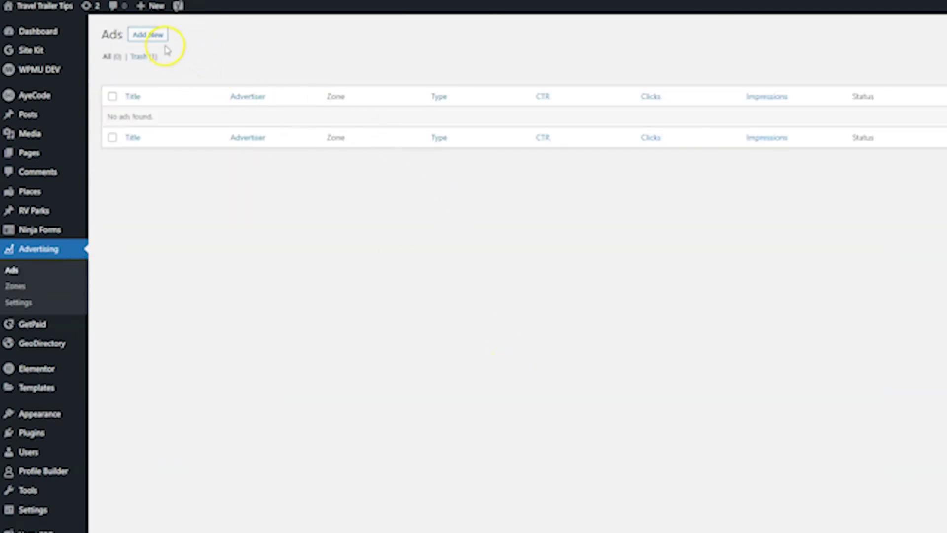
Create a new ad titled 'test', leaving its Invoice Action at Do nothing.
left_click(154, 36)
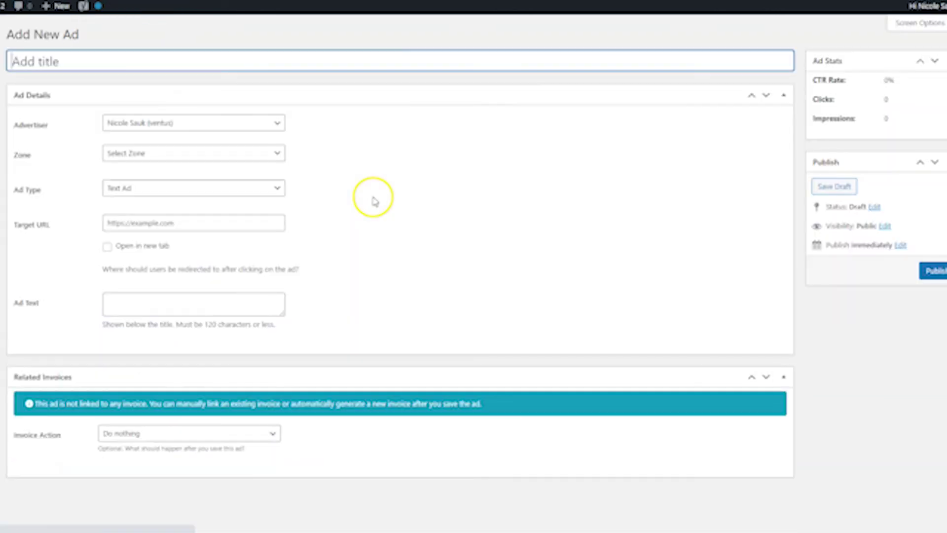
type("test")
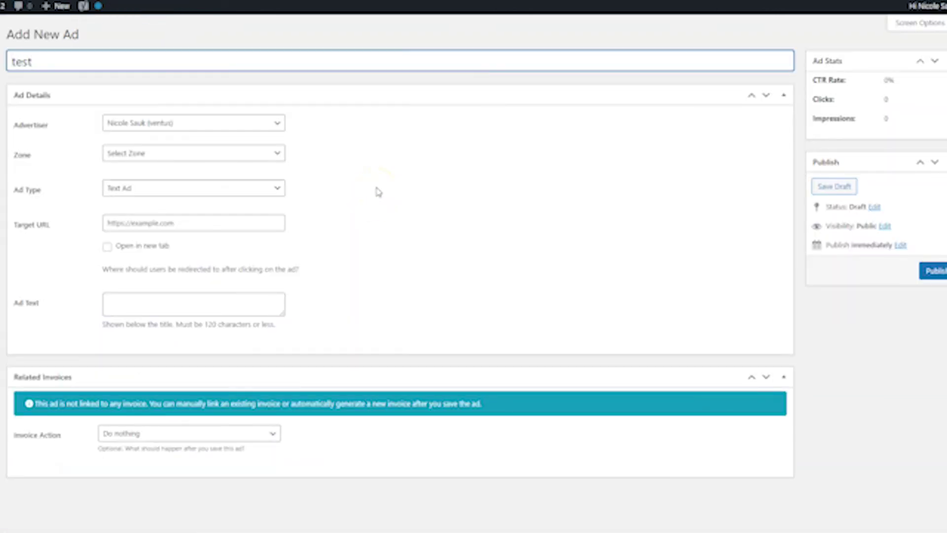
left_click(20, 158)
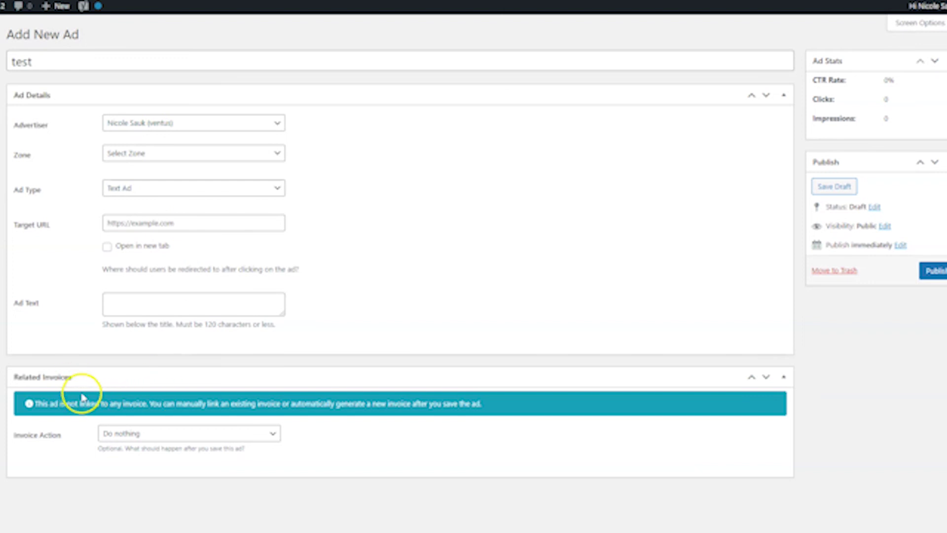
left_click(112, 438)
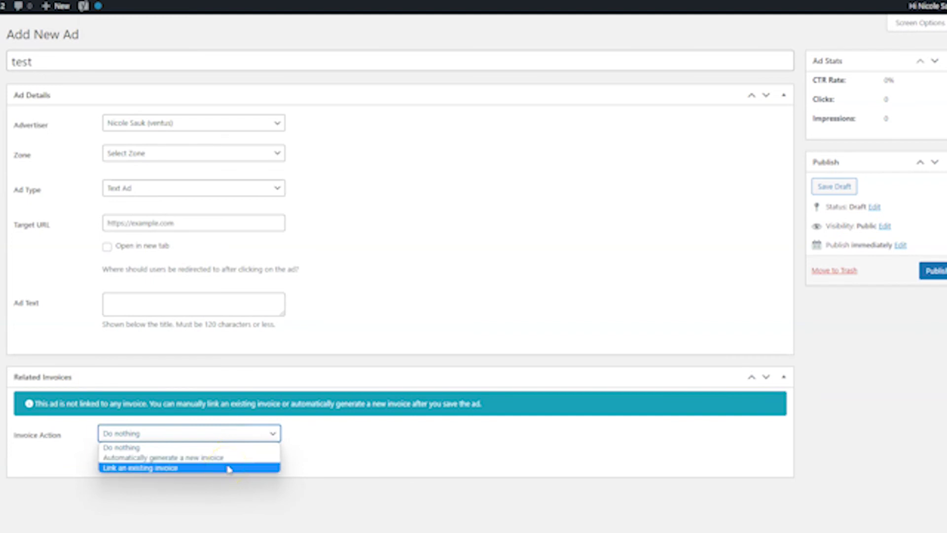
left_click(332, 464)
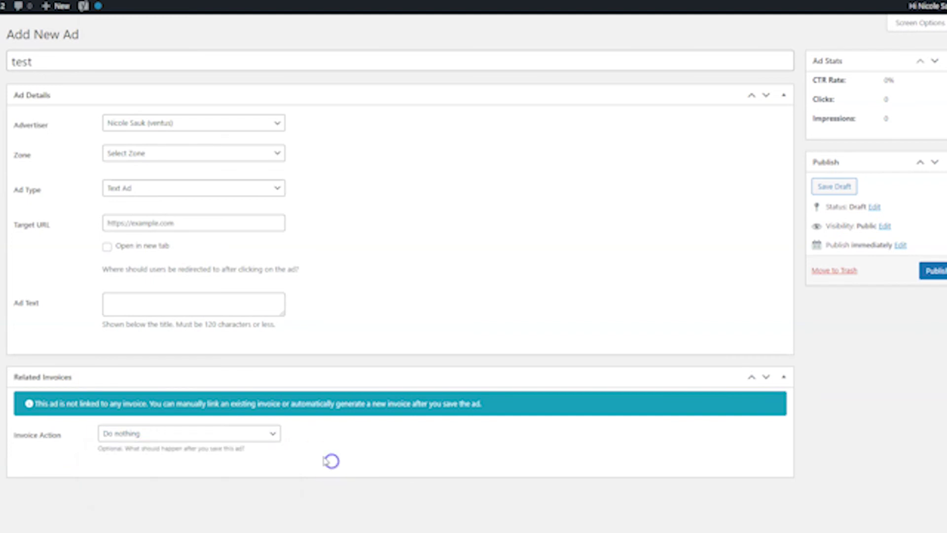
left_click(255, 155)
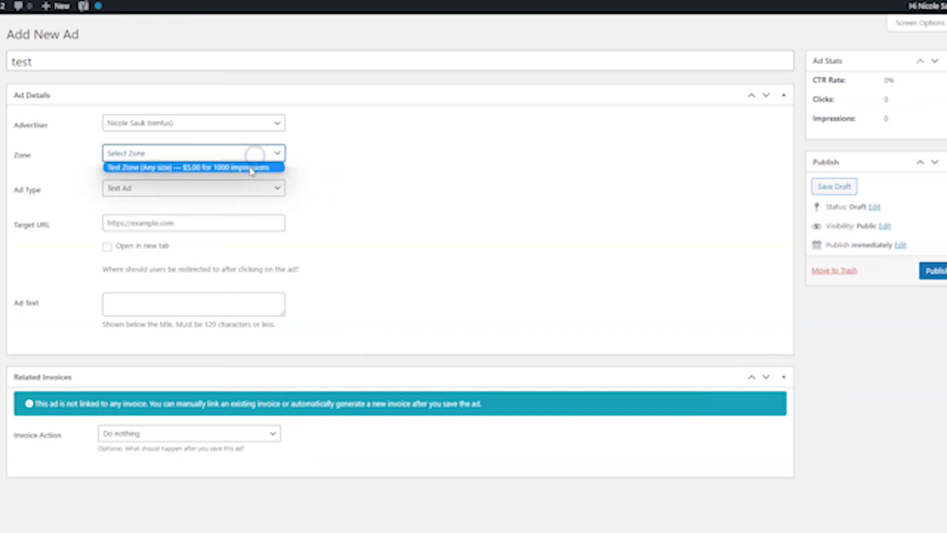
Assign the ad to Test Zone as a Text Ad, leaving open-in-new-tab unchecked.
left_click(249, 167)
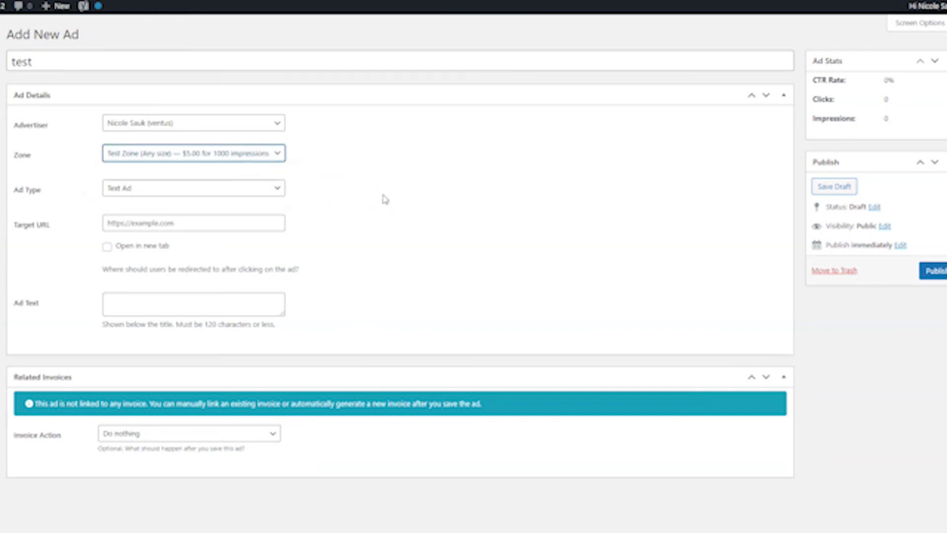
left_click(271, 193)
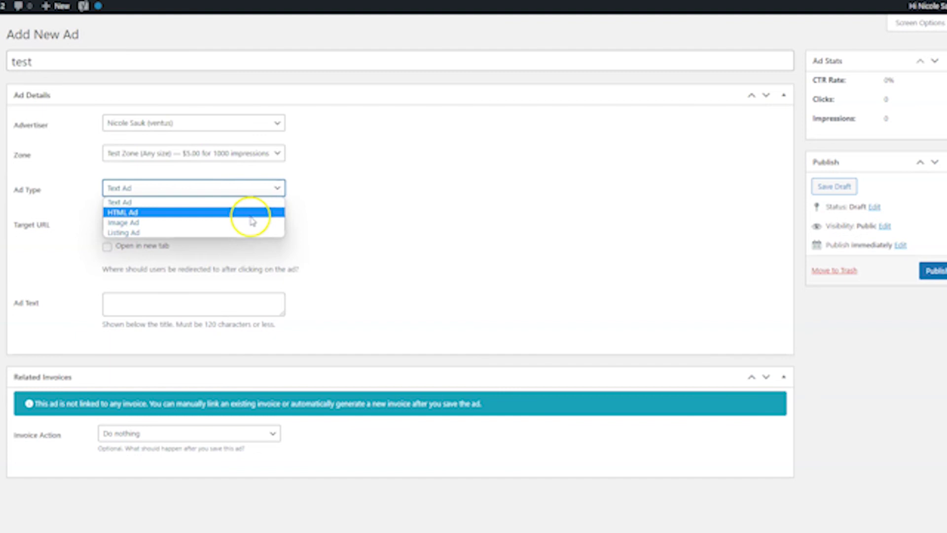
left_click(241, 203)
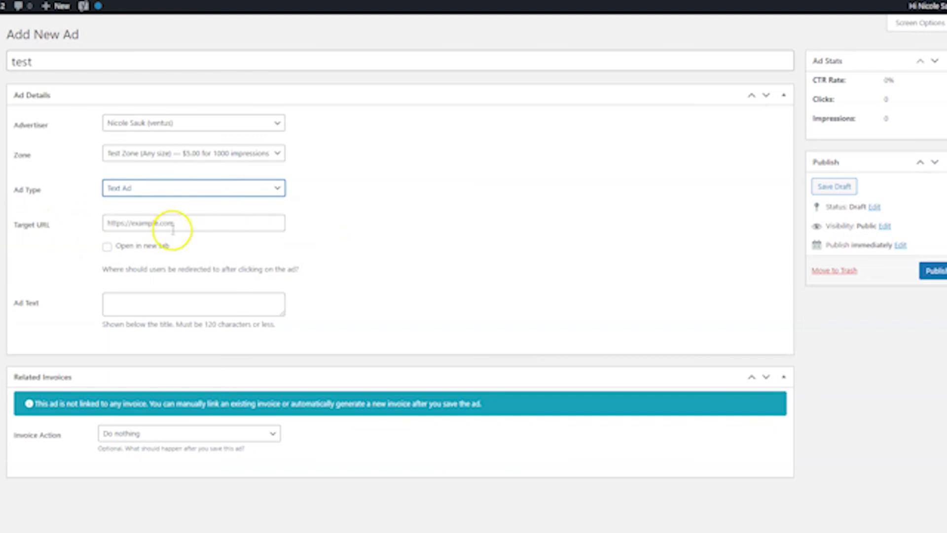
left_click(151, 299)
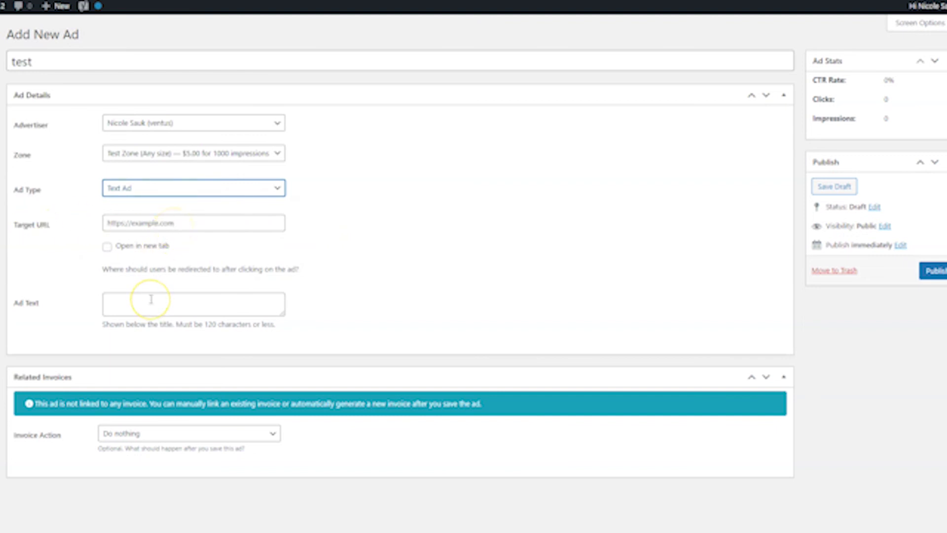
left_click(110, 249)
left_click(159, 249)
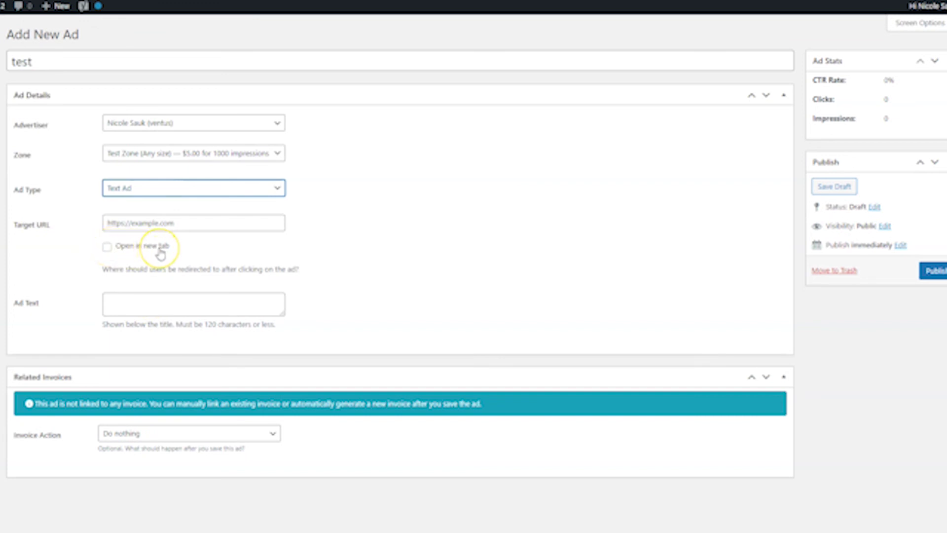
Change the ad type to Image Ad.
left_click(253, 195)
left_click(257, 192)
left_click(232, 215)
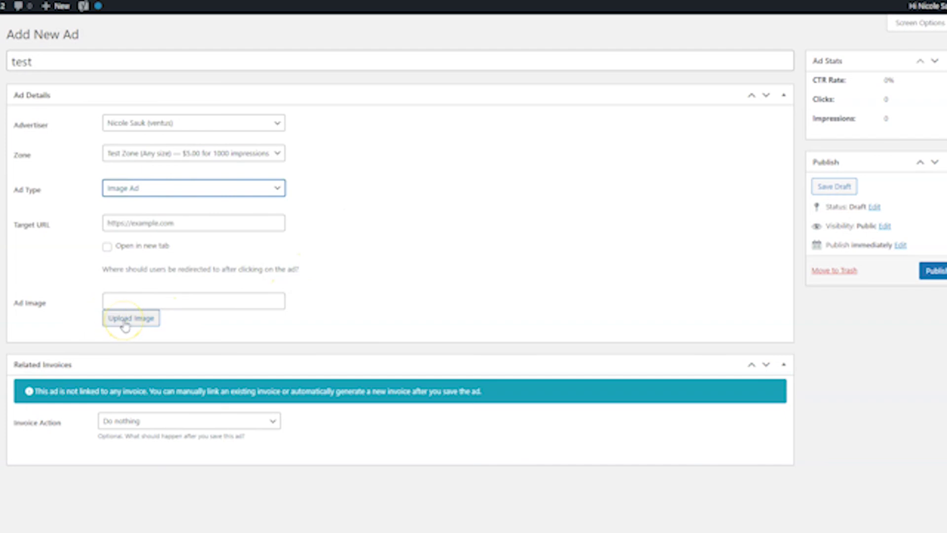
Switch the ad type from Listing Ad to HTML Ad and enlarge the Ad Code box.
left_click(257, 190)
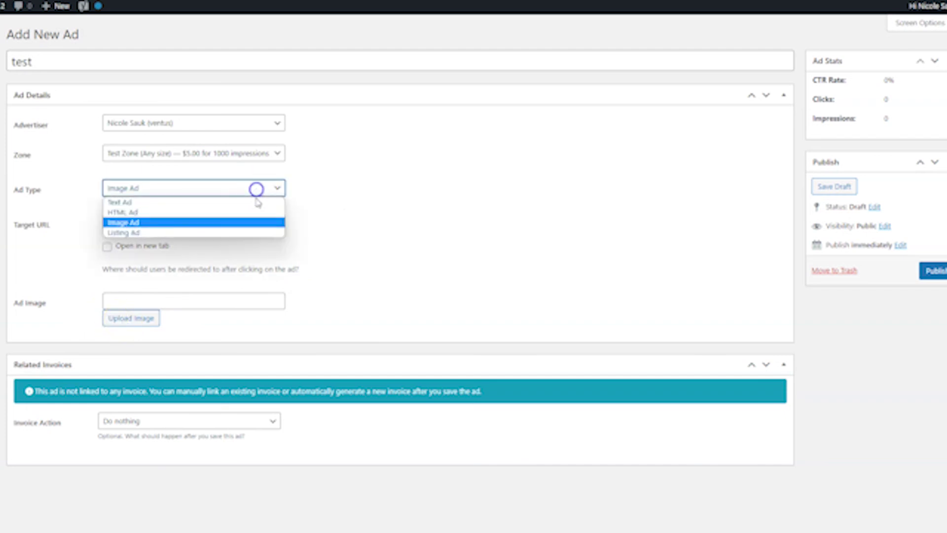
left_click(248, 232)
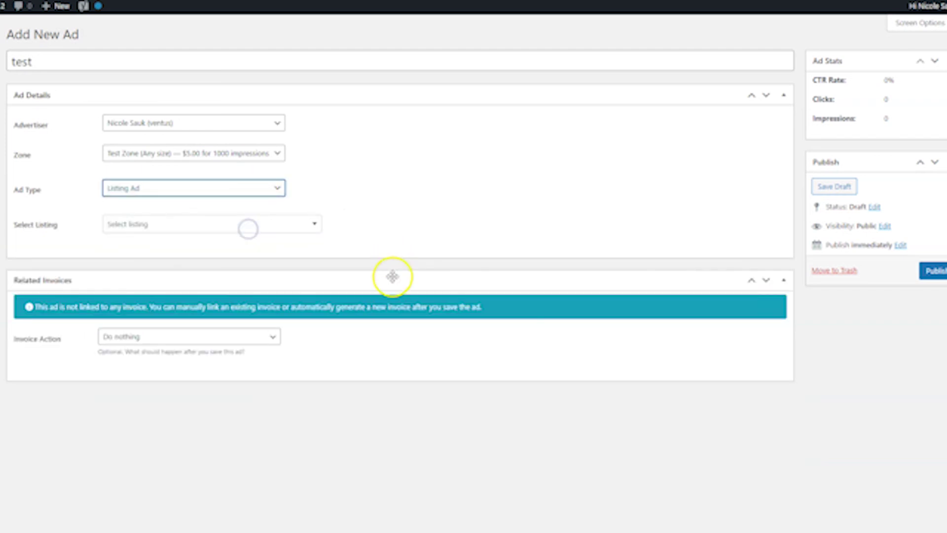
left_click(173, 228)
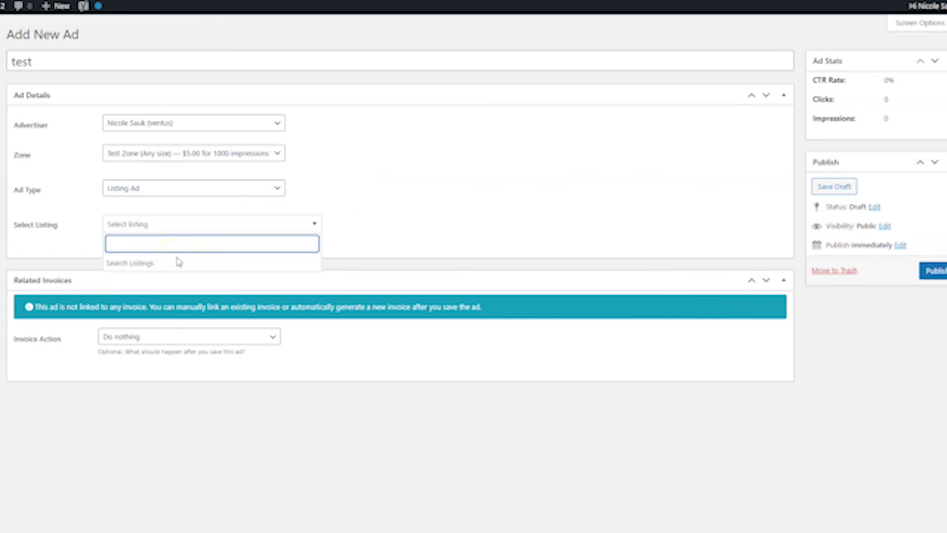
left_click(191, 187)
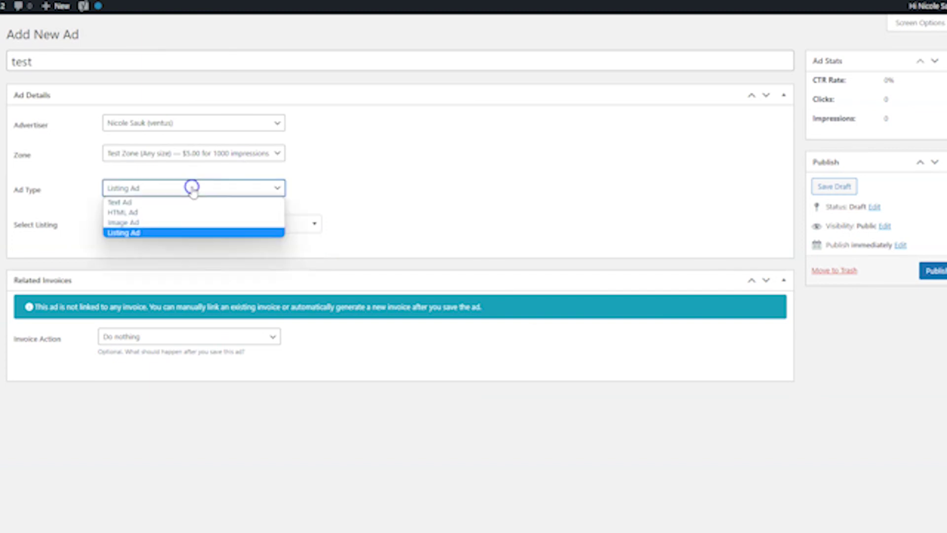
left_click(186, 214)
left_click_drag(277, 236, 297, 343)
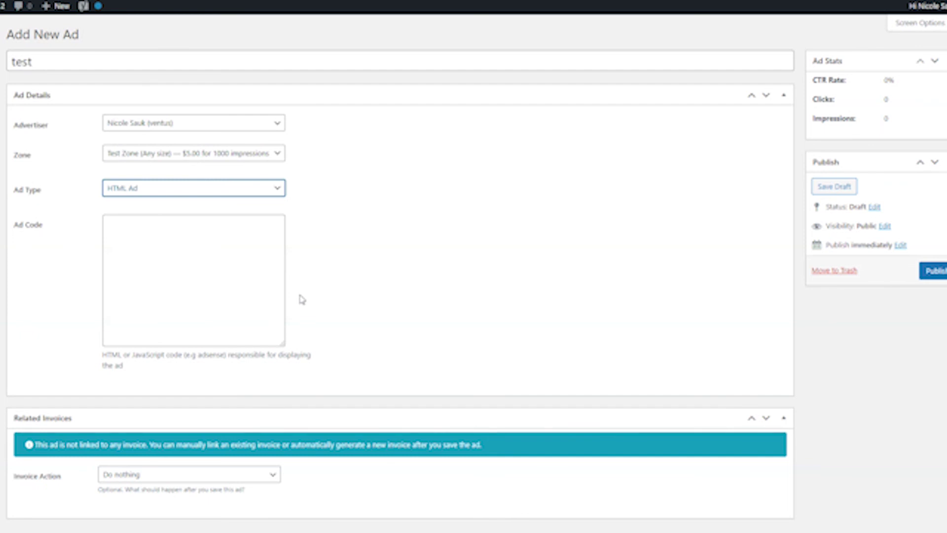
Publish the Test Zone ad as a Text Ad with the pasted studio website as target URL.
left_click(223, 152)
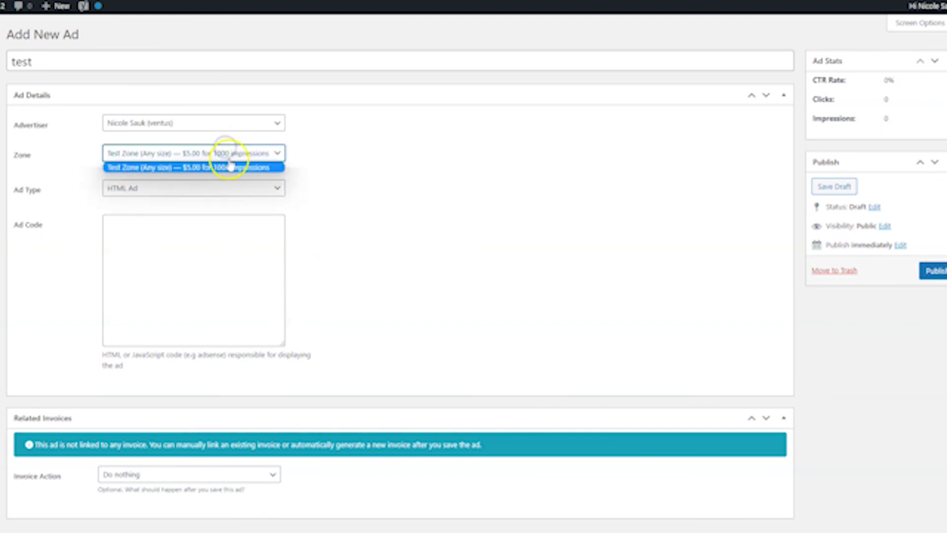
left_click(321, 179)
left_click(274, 190)
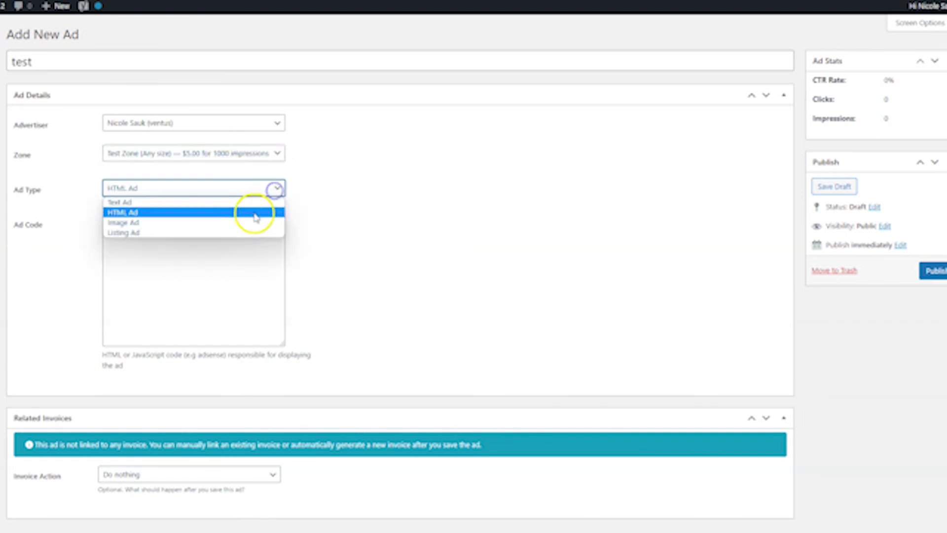
left_click(249, 216)
left_click(219, 301)
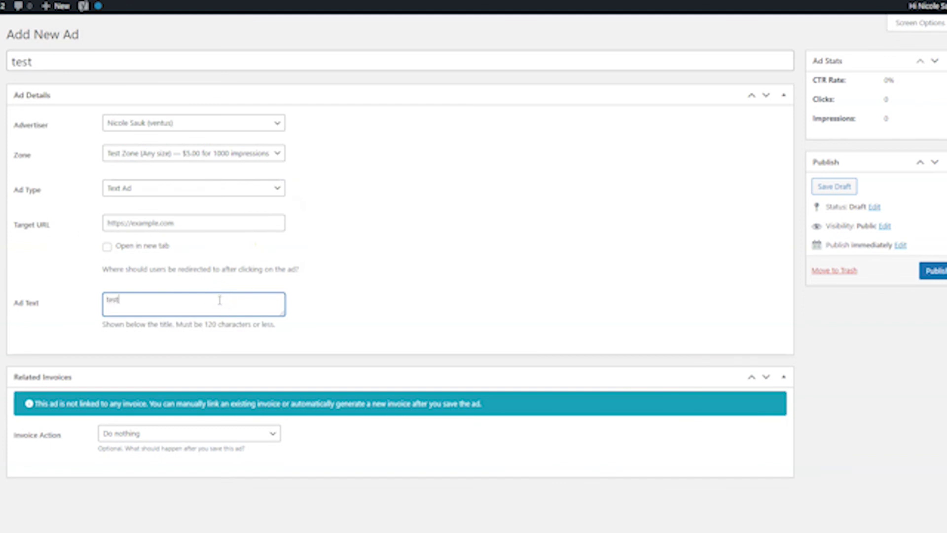
left_click(182, 220)
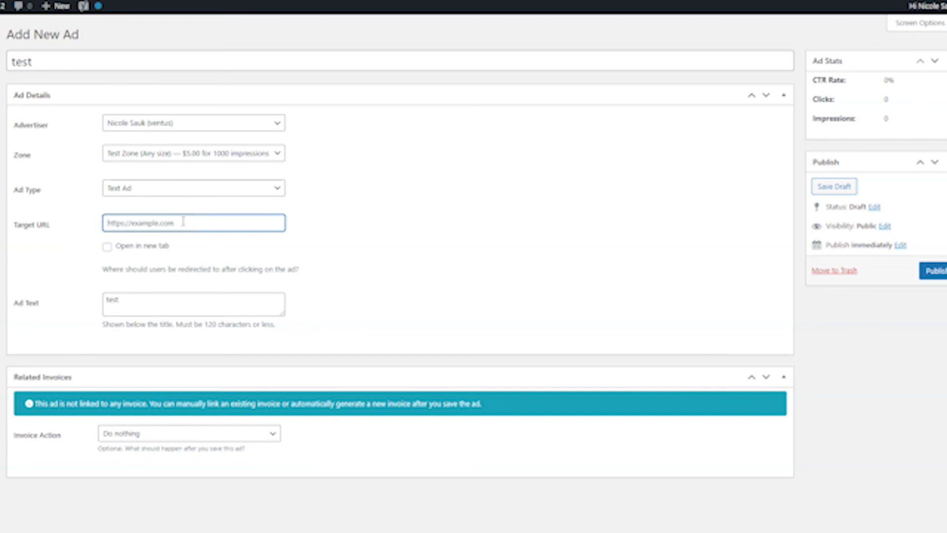
type("https://ventusdesignstudio.com")
left_click(932, 270)
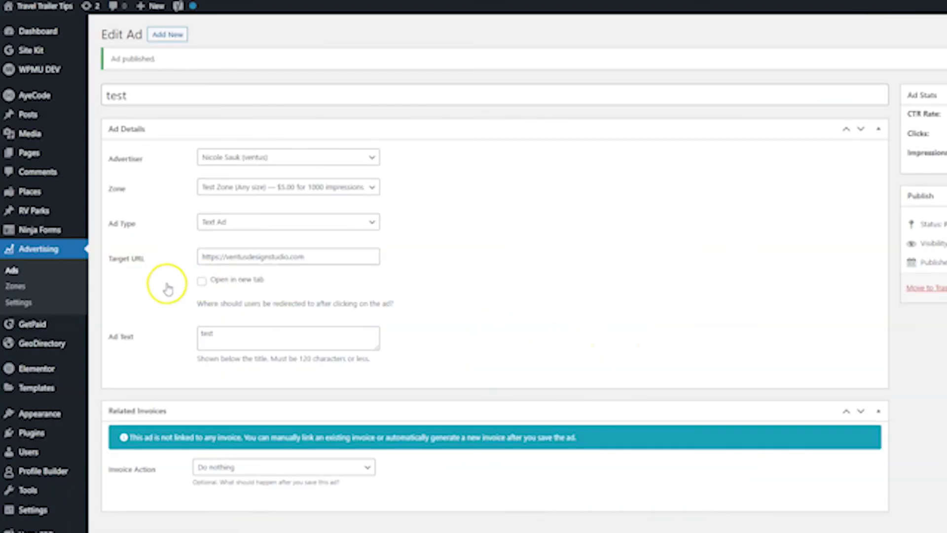
Select the Test Zone shortcode in the Zones list to copy it.
left_click(16, 286)
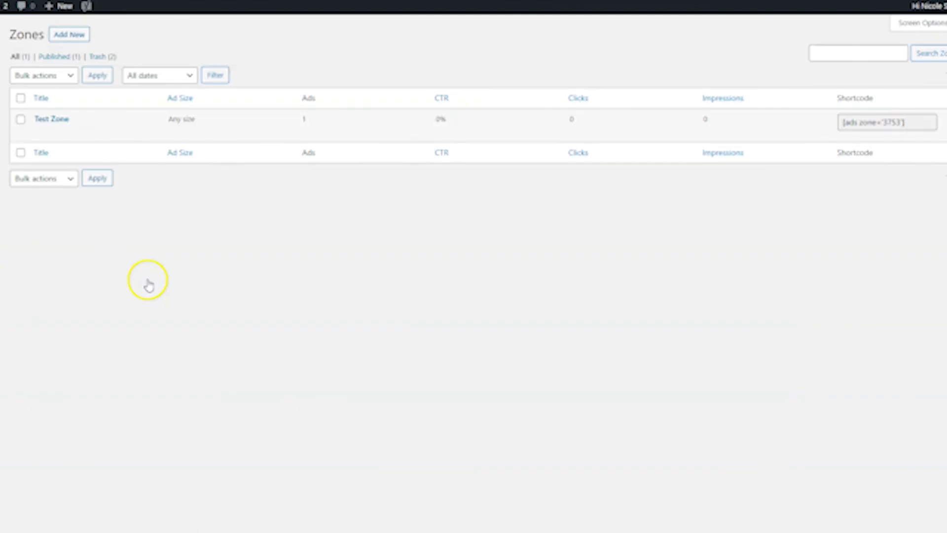
left_click(839, 121)
right_click(840, 121)
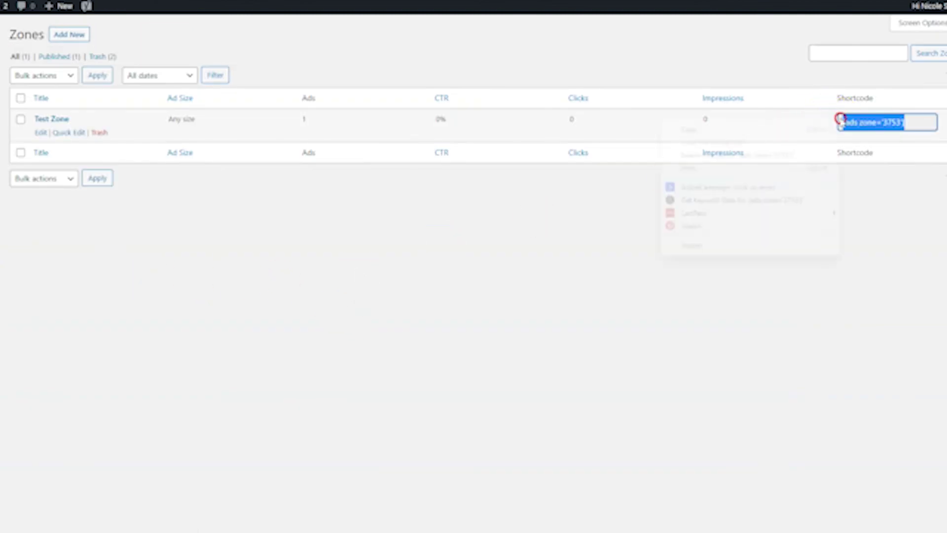
Copy the zone shortcode, then create and publish a new page titled 'test'.
left_click(735, 129)
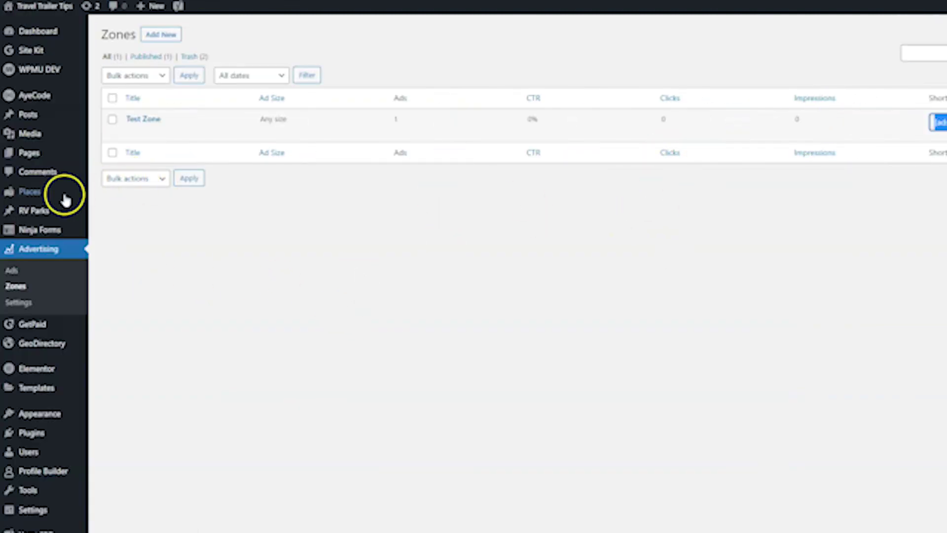
left_click(46, 159)
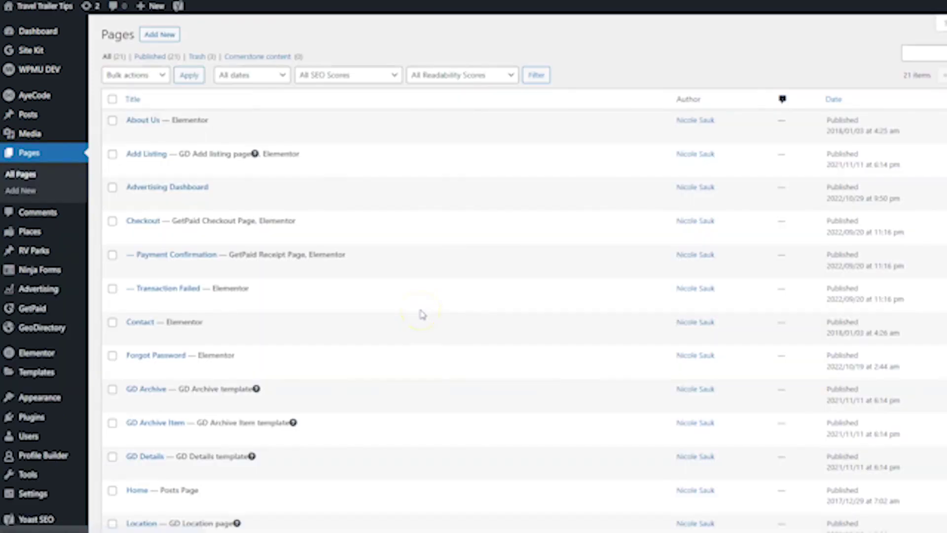
left_click(160, 35)
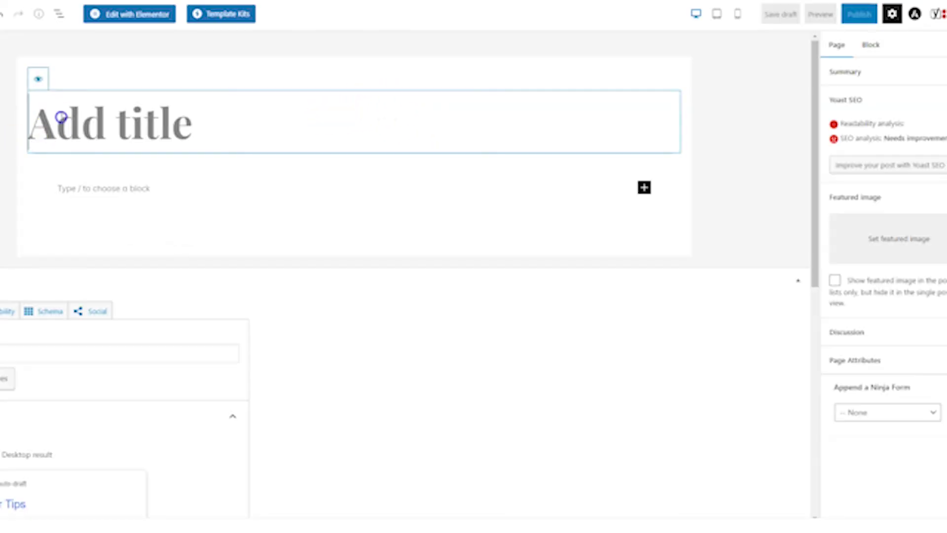
left_click(61, 116)
type("test")
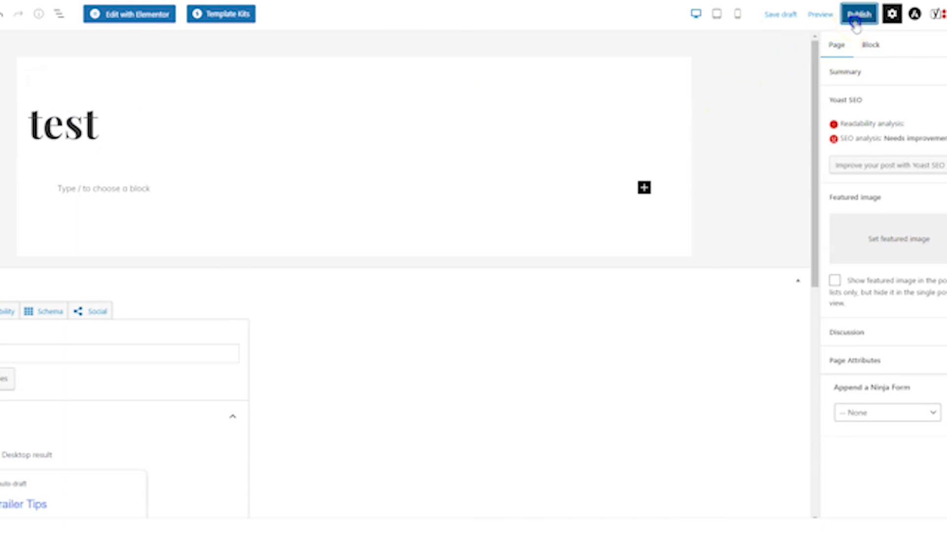
left_click(856, 28)
left_click(856, 23)
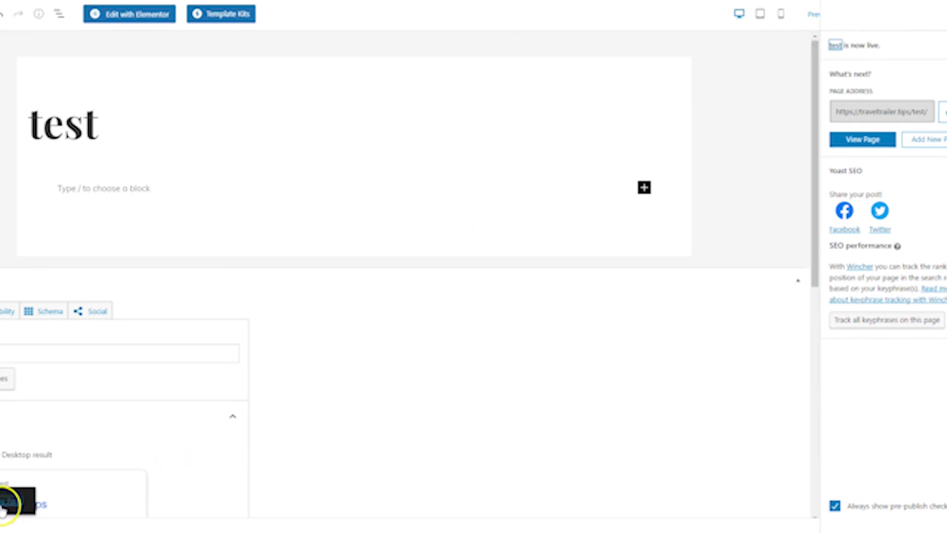
Add a Shortcode block containing [ads zone='3753'] to the page and update it.
left_click(645, 188)
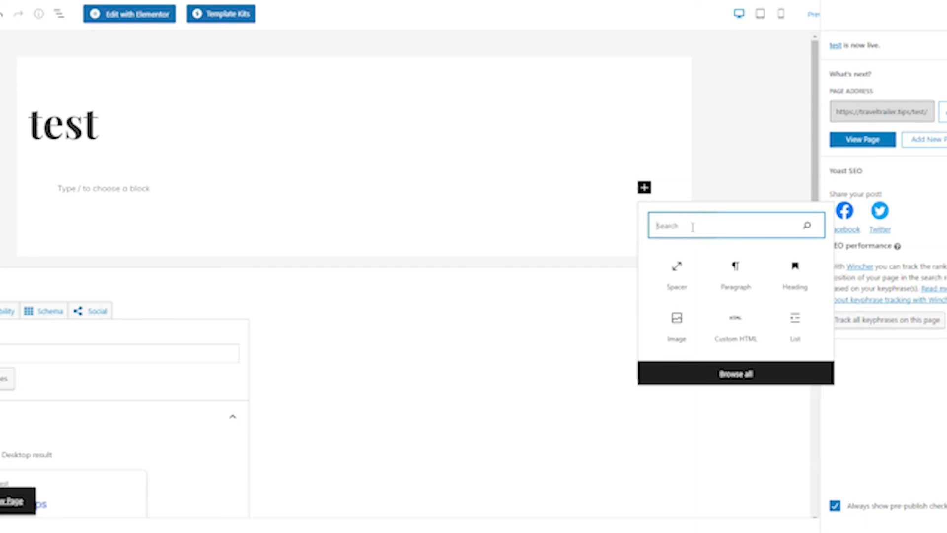
type("short")
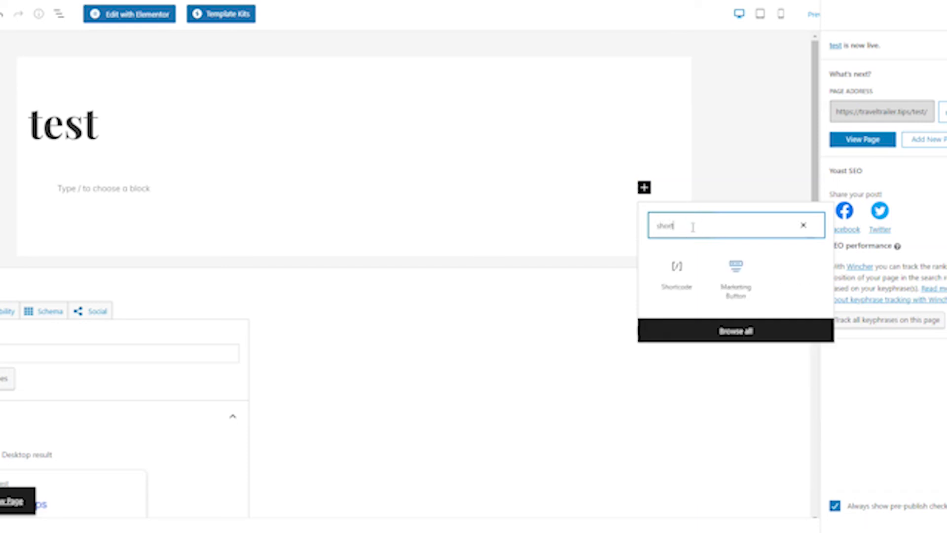
left_click(675, 275)
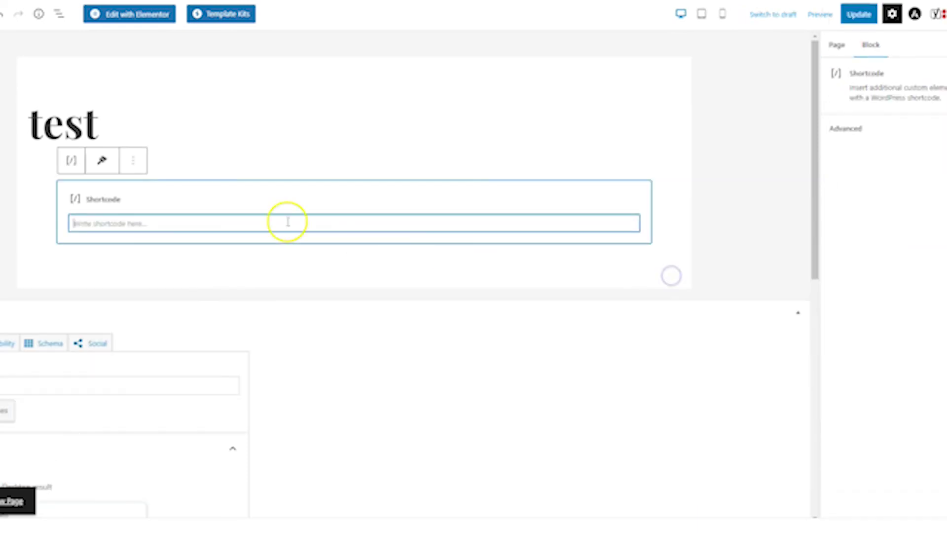
left_click(143, 218)
key("ctrl+v")
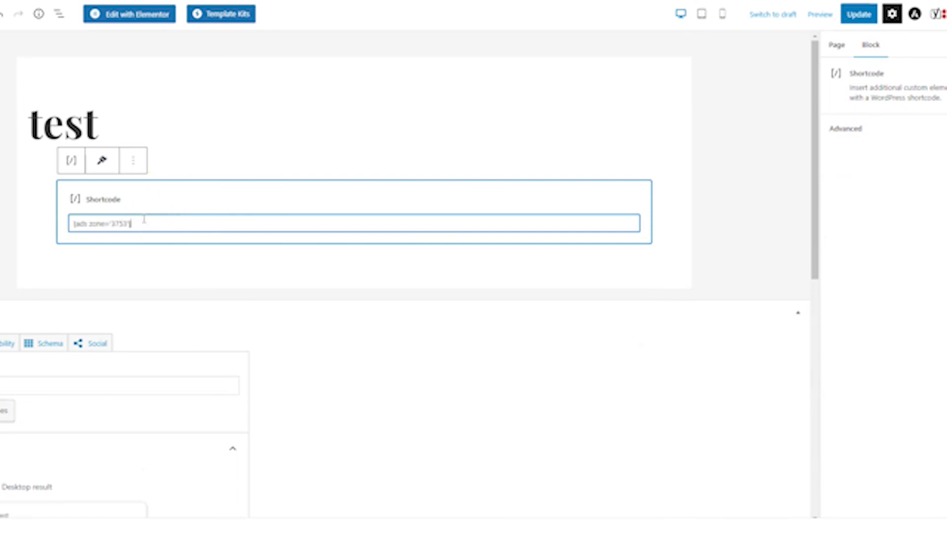
left_click(198, 261)
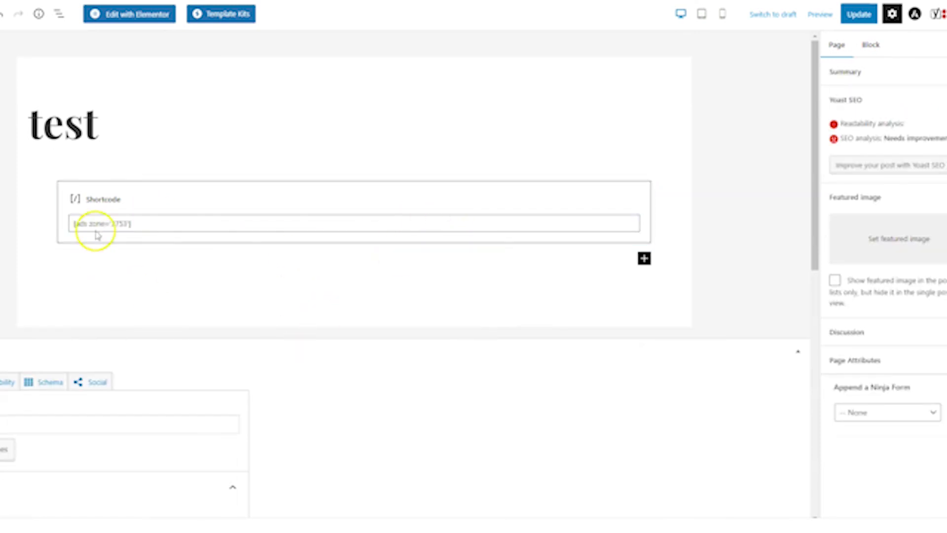
left_click(646, 263)
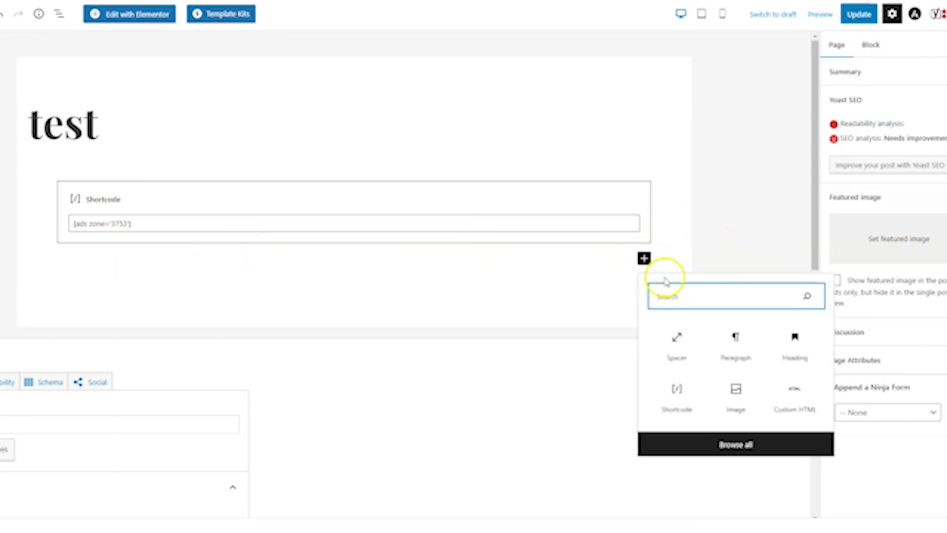
type("shor")
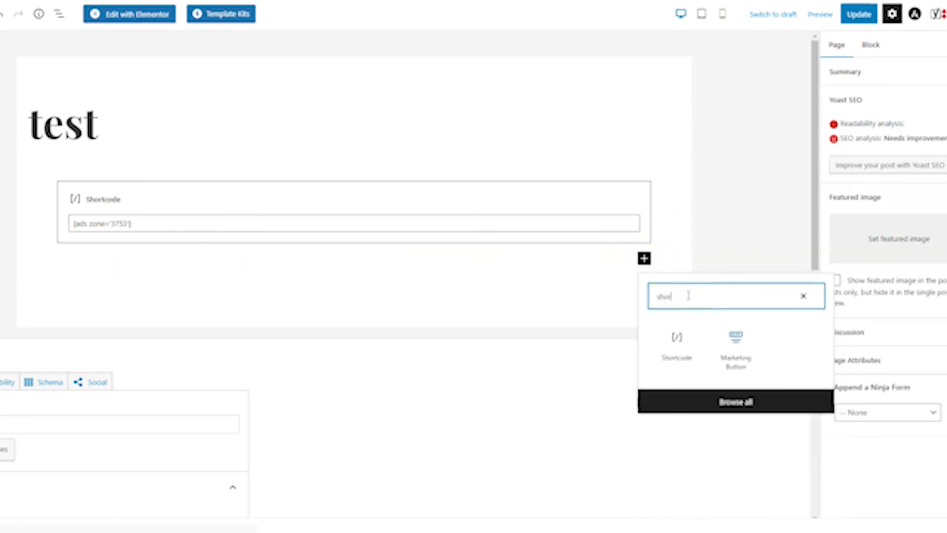
left_click(691, 243)
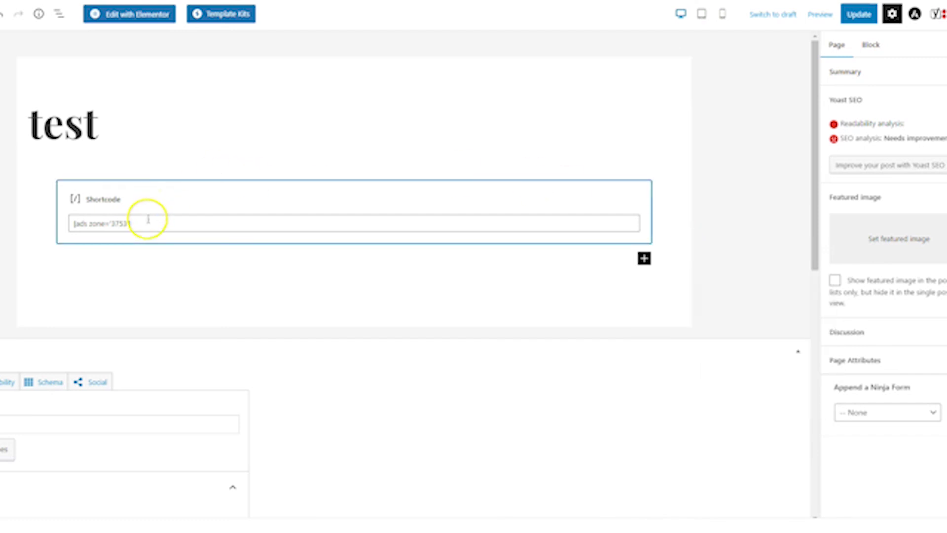
left_click(862, 15)
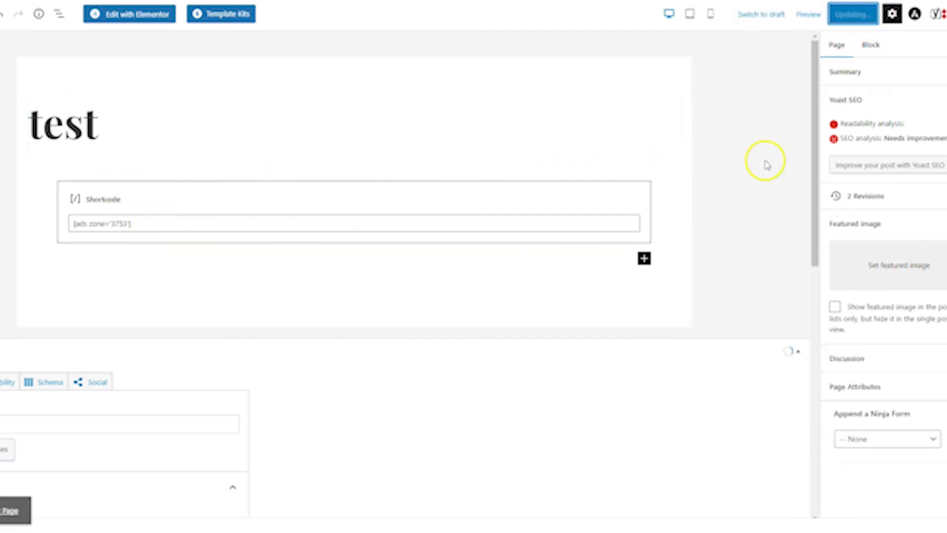
View the live test page and follow the displayed test ad's link.
left_click(7, 500)
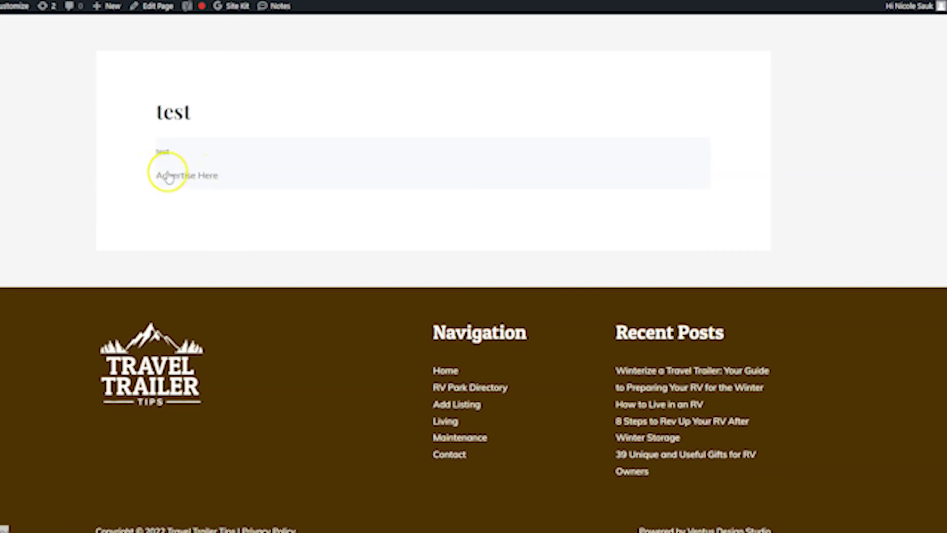
left_click(166, 154)
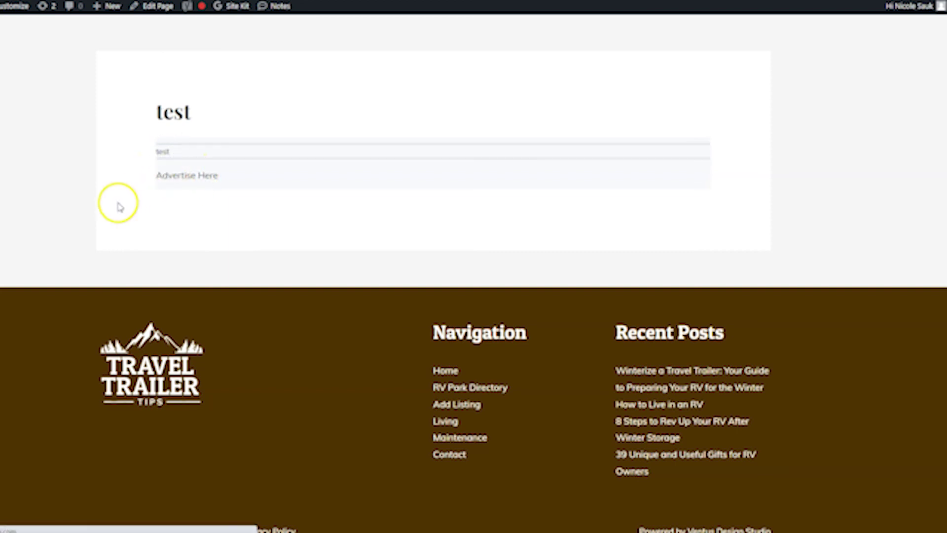